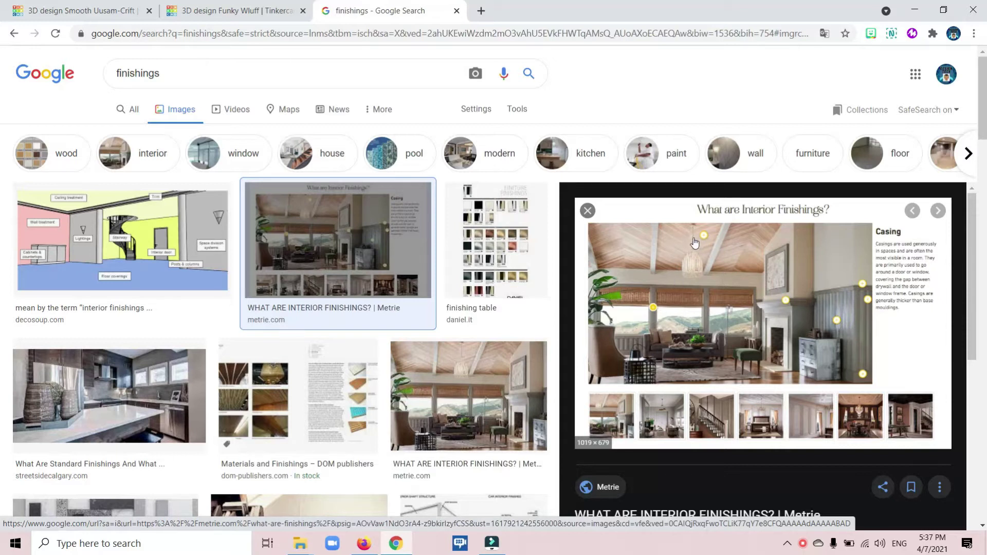
Look through the image search results for examples of interior finishings.
{"action": "scroll", "coordinate": [379, 350], "scroll_direction": "down", "scroll_amount": 3}
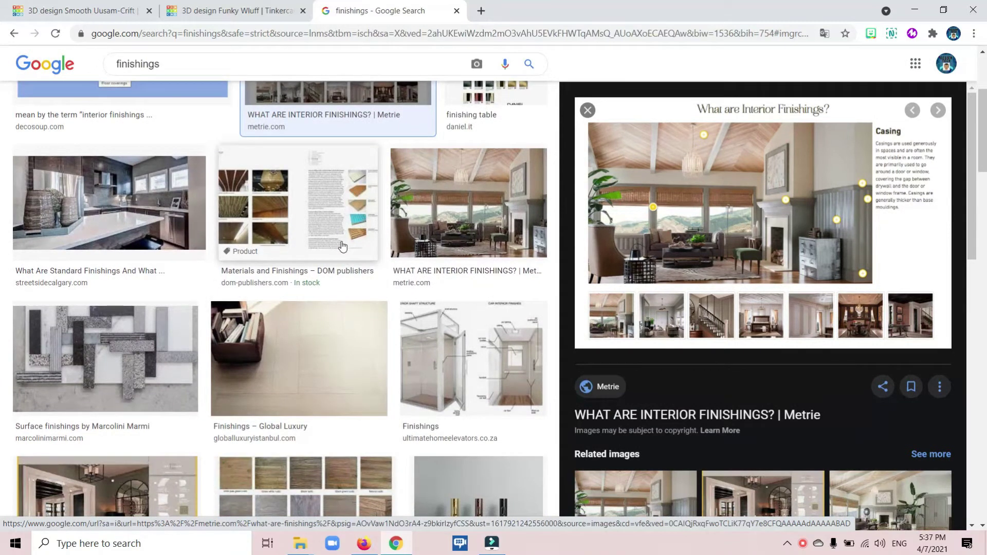
{"action": "scroll", "coordinate": [342, 247], "scroll_direction": "down", "scroll_amount": 8}
{"action": "scroll", "coordinate": [138, 329], "scroll_direction": "up", "scroll_amount": 12}
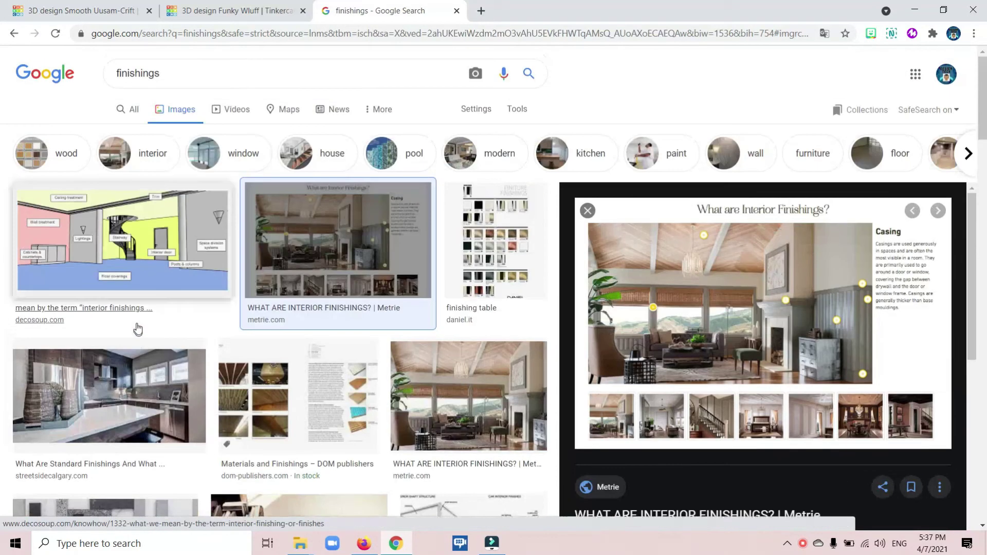
Switch to the Tinkercad house design and examine the building from below and from the front.
{"action": "left_click", "coordinate": [252, 6]}
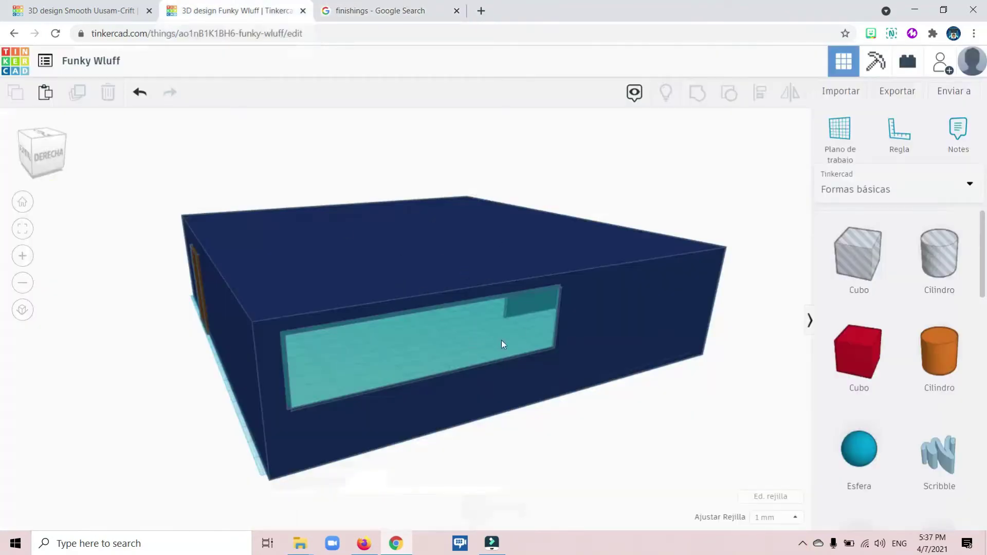
{"action": "mouse_move", "coordinate": [30, 144]}
{"action": "left_mouse_down"}
{"action": "mouse_move", "coordinate": [33, 132]}
{"action": "mouse_move", "coordinate": [58, 143]}
{"action": "mouse_move", "coordinate": [30, 139]}
{"action": "left_mouse_up"}
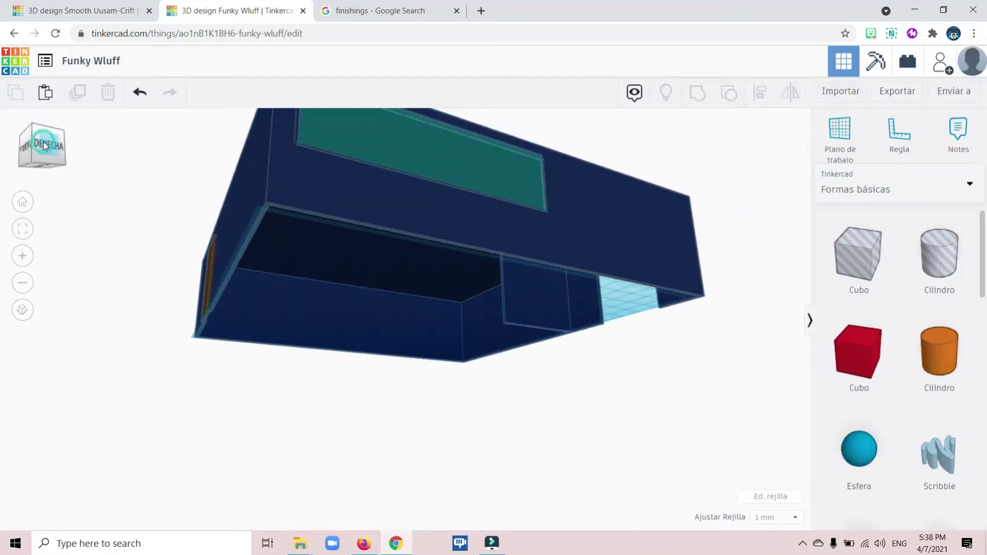
{"action": "left_click_drag", "start_coordinate": [43, 143], "coordinate": [58, 148]}
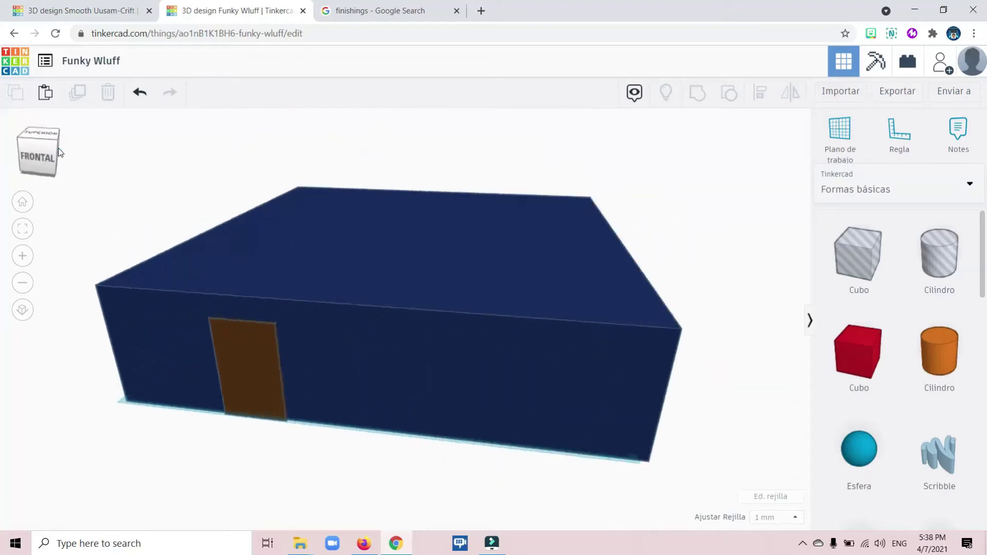
Go through the shape library's categories and show all shape generators (Todos).
{"action": "left_click", "coordinate": [907, 191]}
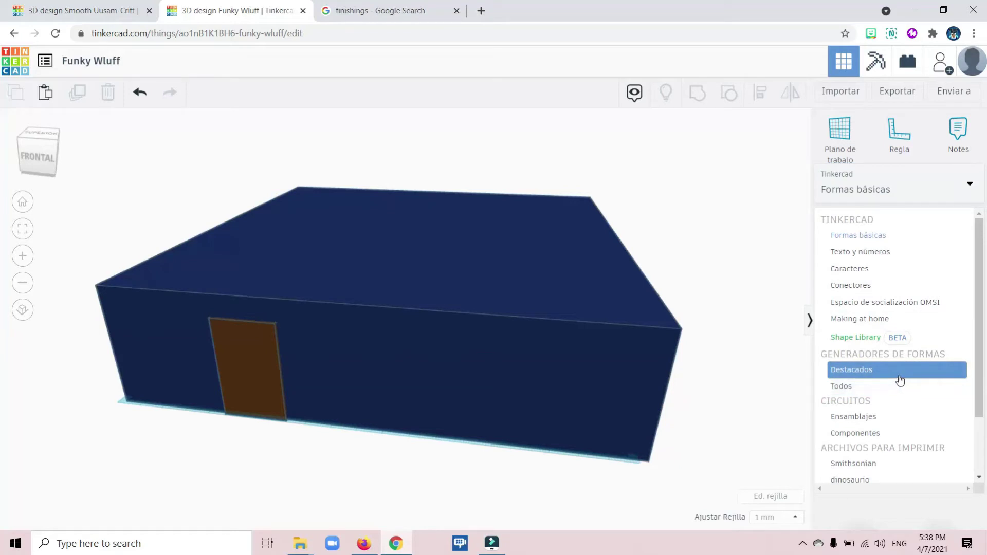
{"action": "scroll", "coordinate": [899, 381], "scroll_direction": "down", "scroll_amount": 2}
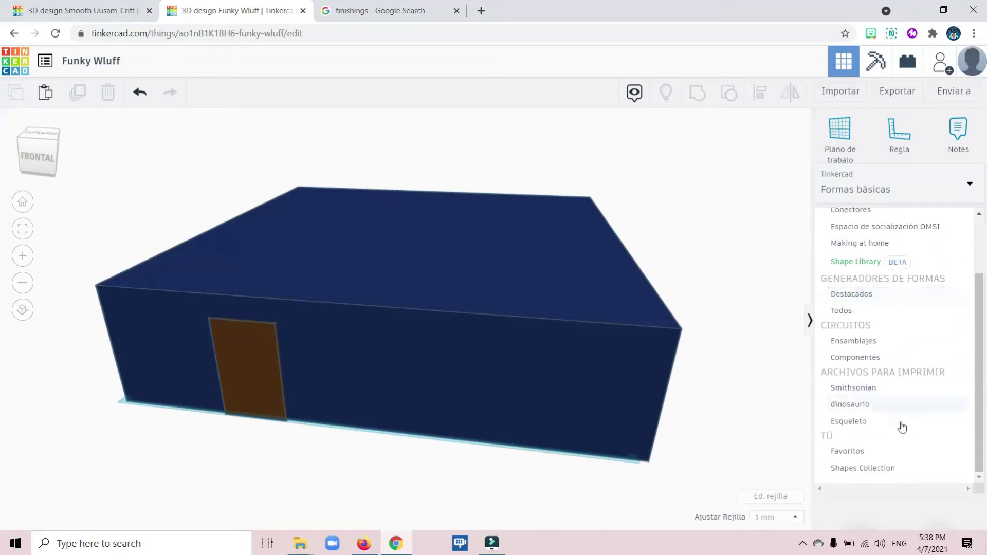
{"action": "scroll", "coordinate": [905, 297], "scroll_direction": "up", "scroll_amount": 1}
{"action": "scroll", "coordinate": [905, 298], "scroll_direction": "down", "scroll_amount": 1}
{"action": "scroll", "coordinate": [905, 299], "scroll_direction": "up", "scroll_amount": 2}
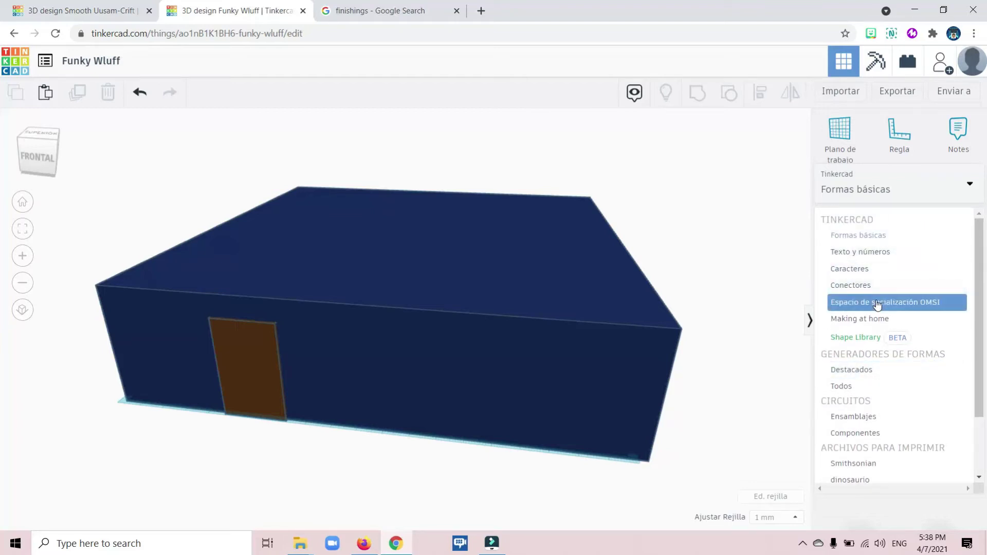
{"action": "scroll", "coordinate": [885, 317], "scroll_direction": "down", "scroll_amount": 1}
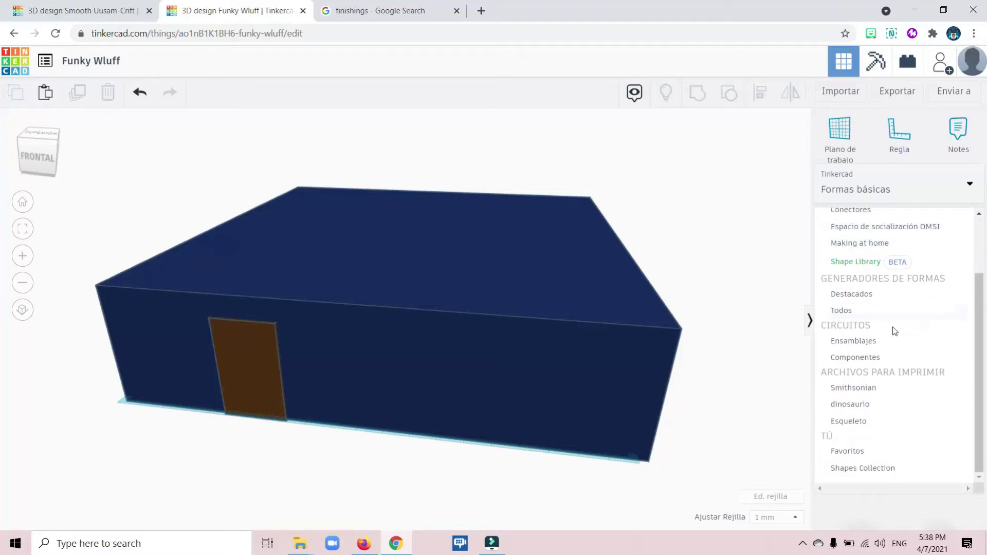
{"action": "left_click", "coordinate": [875, 472]}
{"action": "left_click", "coordinate": [897, 193]}
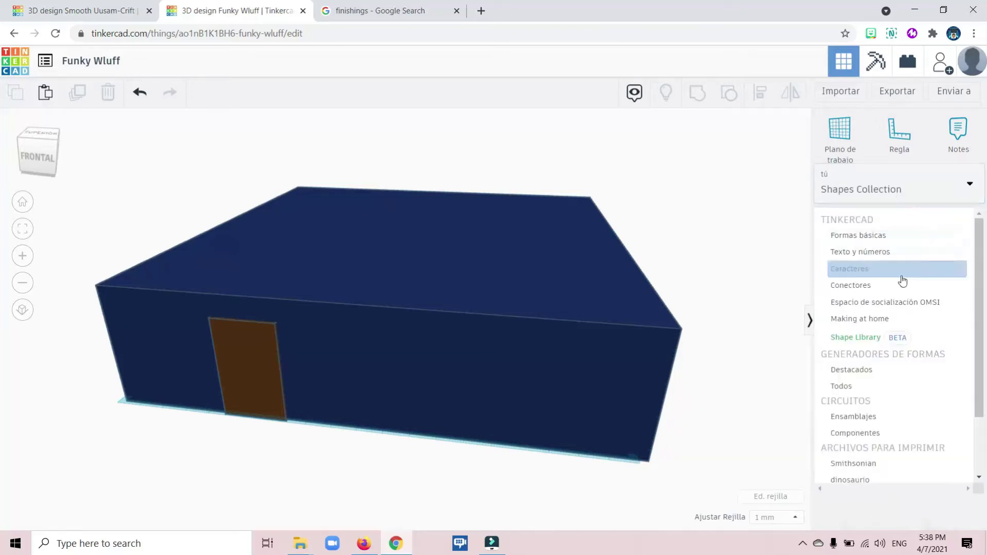
{"action": "left_click", "coordinate": [880, 369]}
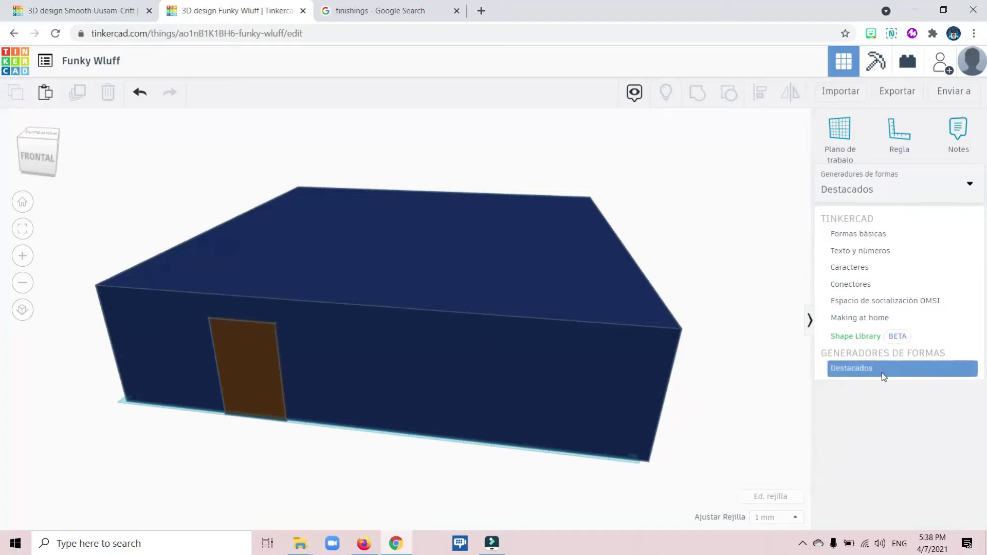
{"action": "left_click", "coordinate": [866, 187]}
{"action": "left_click", "coordinate": [864, 388]}
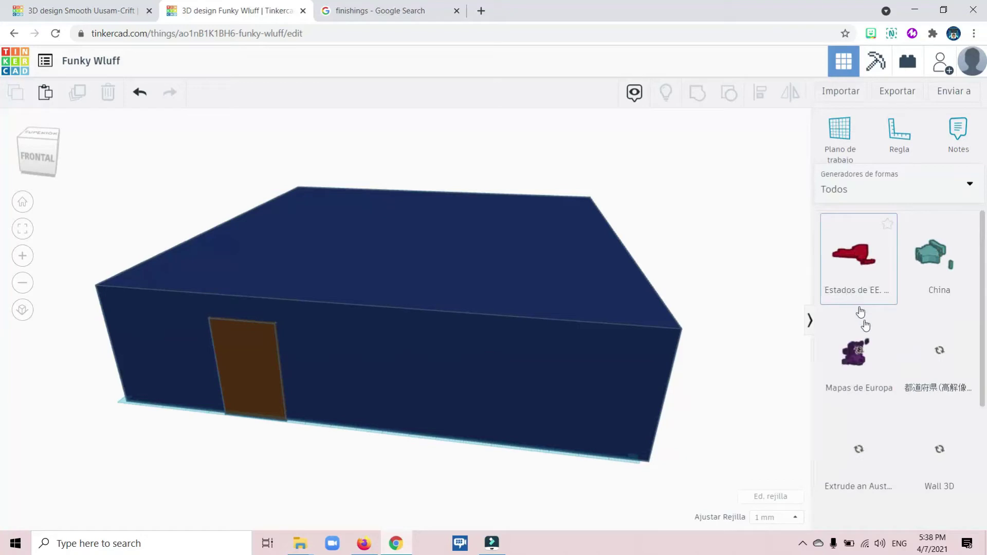
Look through the first five pages of shape generators for a suitable finishing shape, ending back on the first page.
{"action": "scroll", "coordinate": [934, 371], "scroll_direction": "down", "scroll_amount": 3}
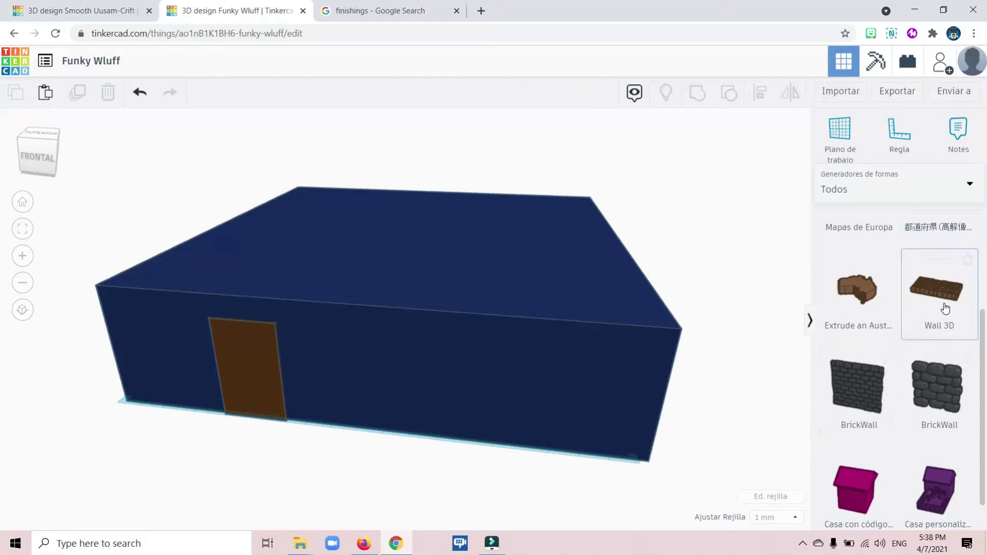
{"action": "scroll", "coordinate": [944, 307], "scroll_direction": "down", "scroll_amount": 1}
{"action": "left_click", "coordinate": [878, 521]}
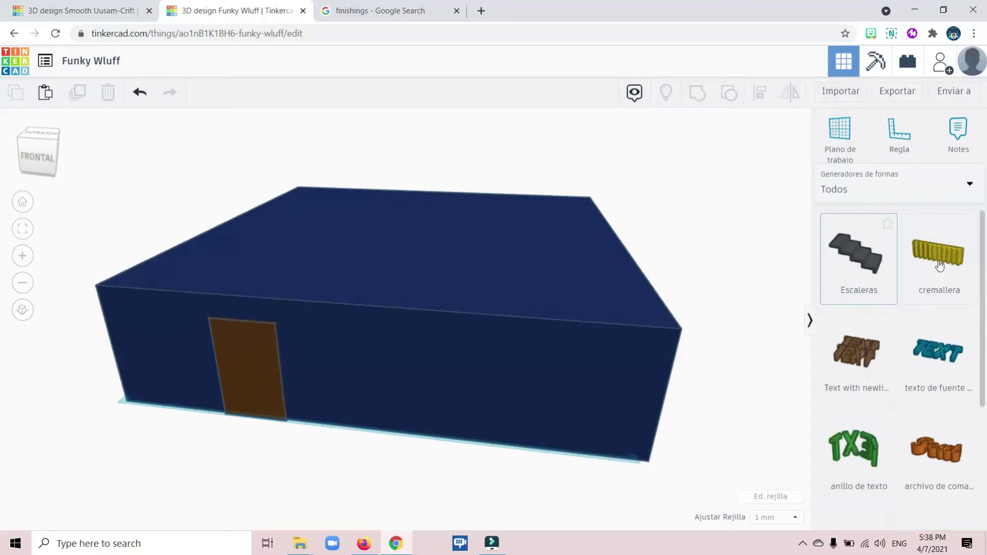
{"action": "scroll", "coordinate": [946, 319], "scroll_direction": "down", "scroll_amount": 4}
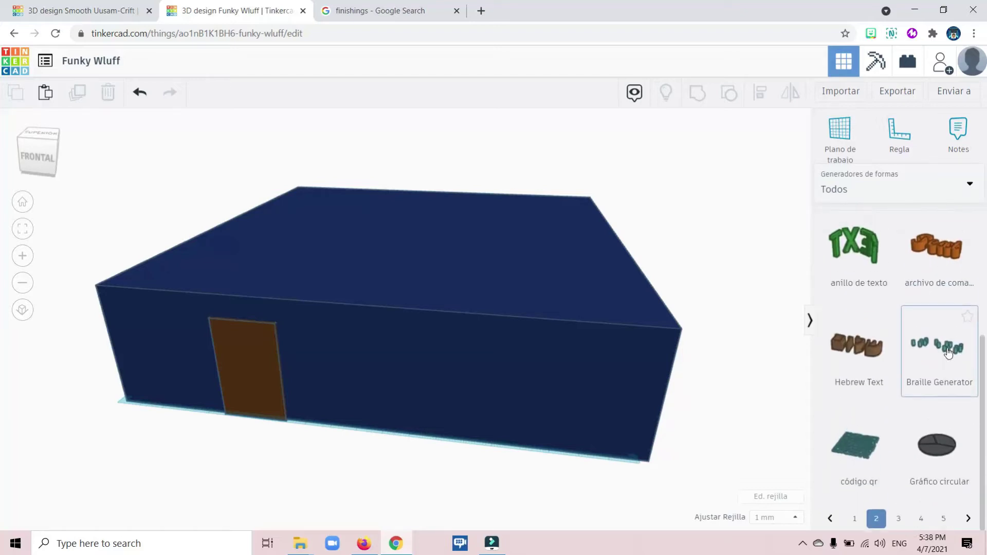
{"action": "left_click", "coordinate": [900, 520]}
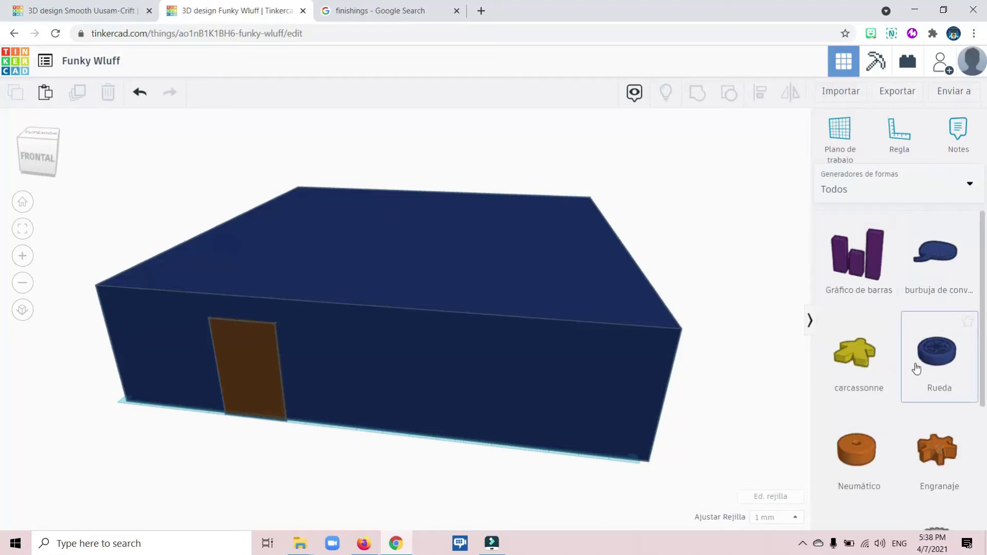
{"action": "scroll", "coordinate": [917, 368], "scroll_direction": "down", "scroll_amount": 5}
{"action": "left_click", "coordinate": [924, 522]}
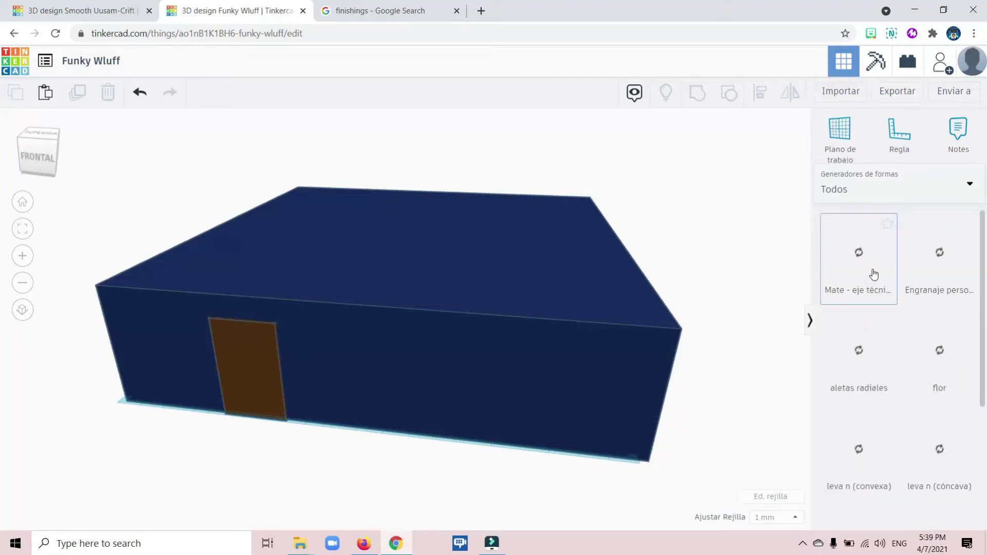
{"action": "scroll", "coordinate": [882, 277], "scroll_direction": "down", "scroll_amount": 4}
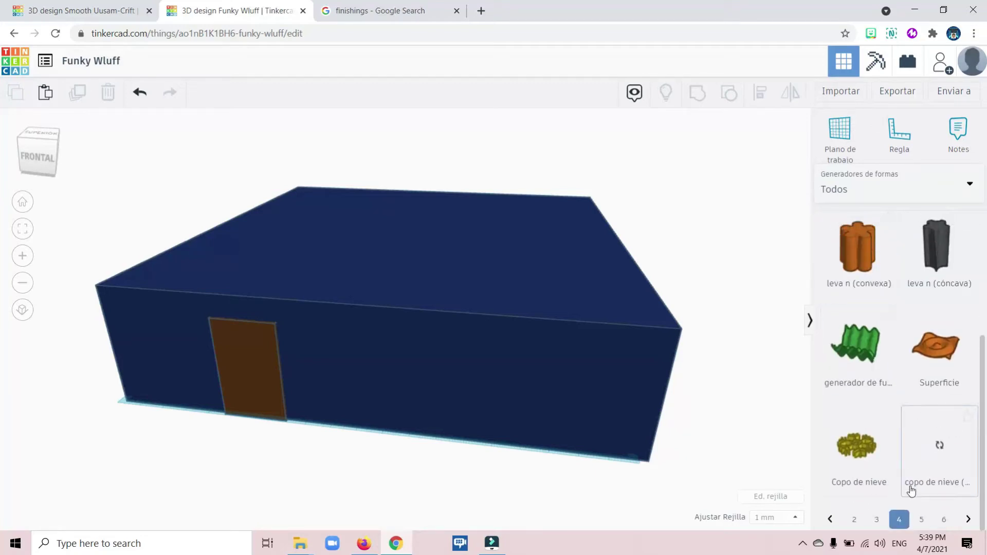
{"action": "left_click", "coordinate": [922, 519]}
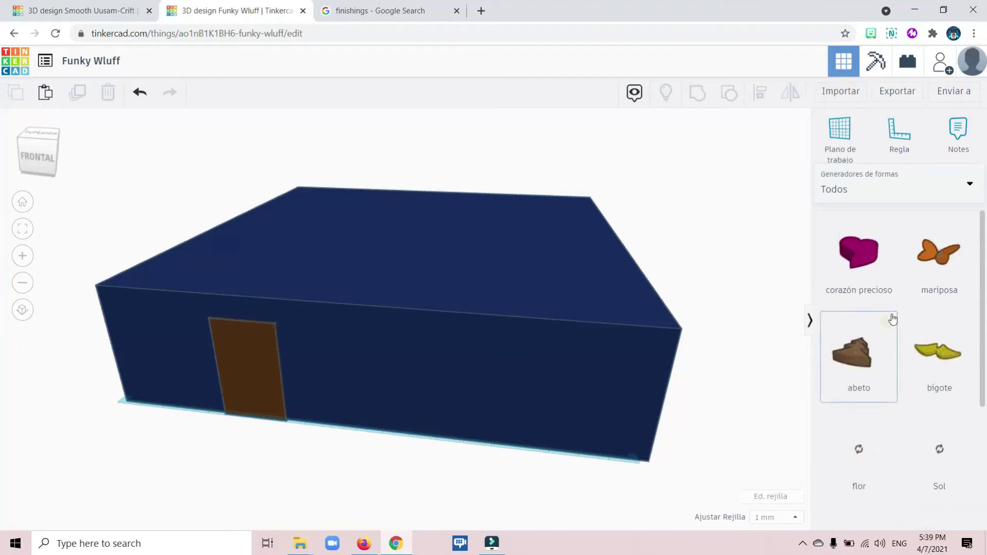
{"action": "scroll", "coordinate": [877, 334], "scroll_direction": "down", "scroll_amount": 4}
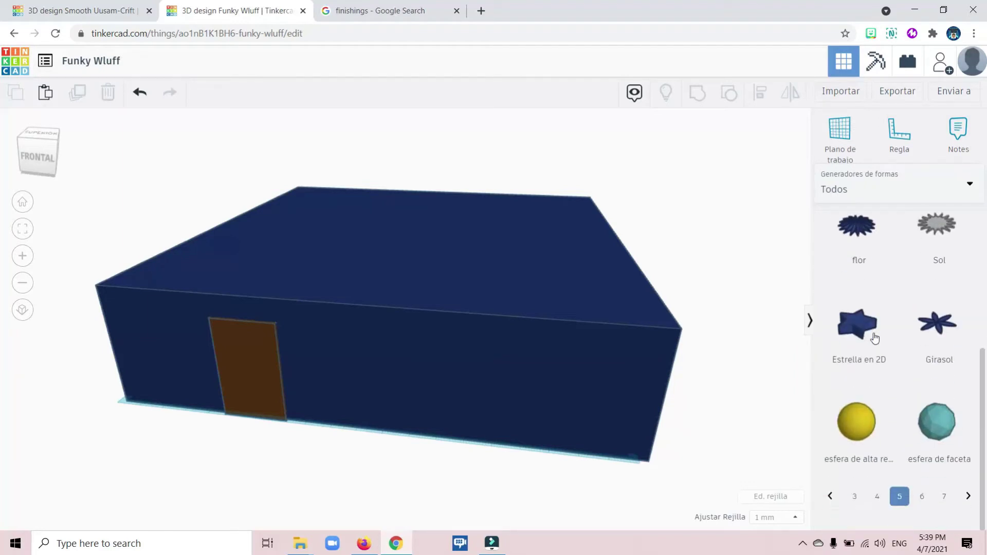
{"action": "left_click", "coordinate": [830, 519]}
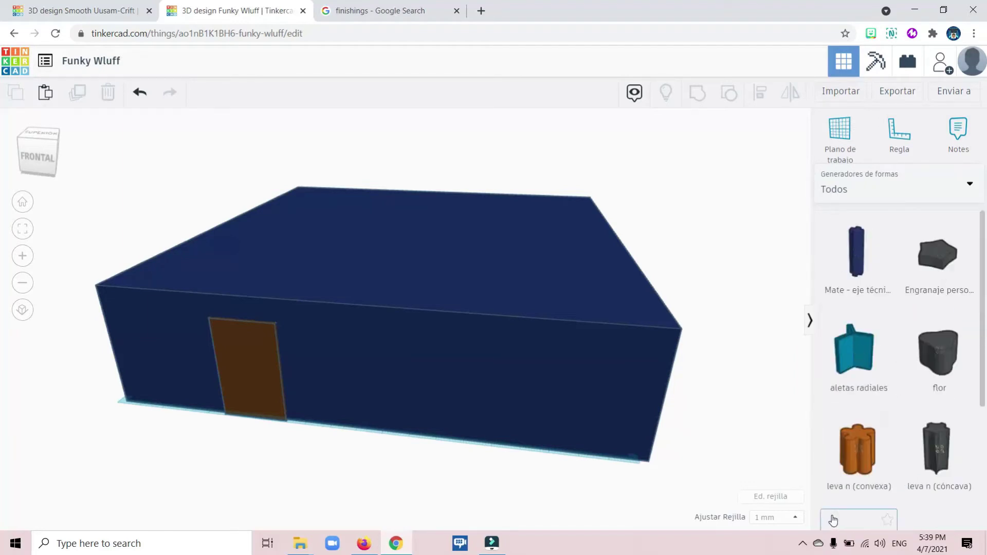
{"action": "scroll", "coordinate": [834, 494], "scroll_direction": "down", "scroll_amount": 4}
{"action": "left_click", "coordinate": [831, 519]}
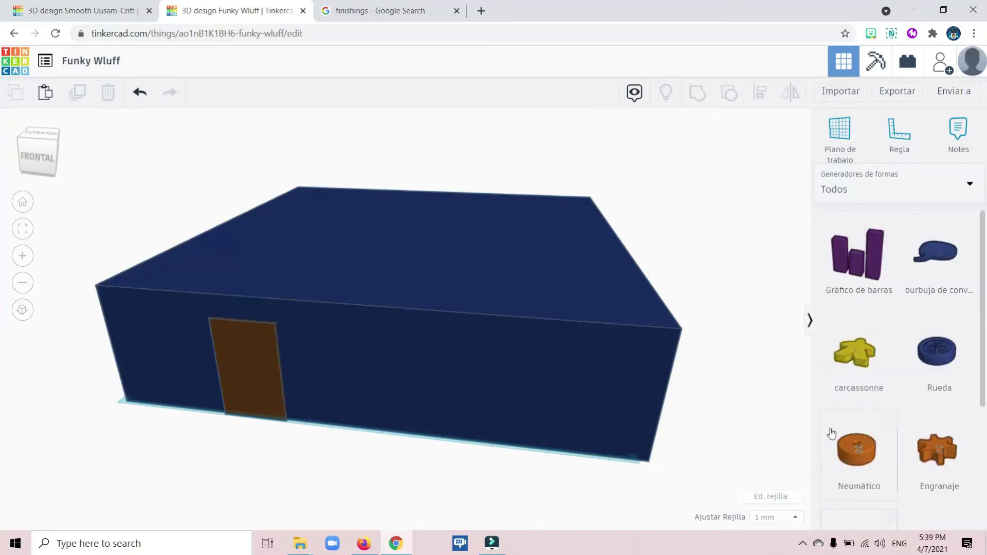
{"action": "scroll", "coordinate": [837, 499], "scroll_direction": "down", "scroll_amount": 4}
{"action": "left_click", "coordinate": [854, 519]}
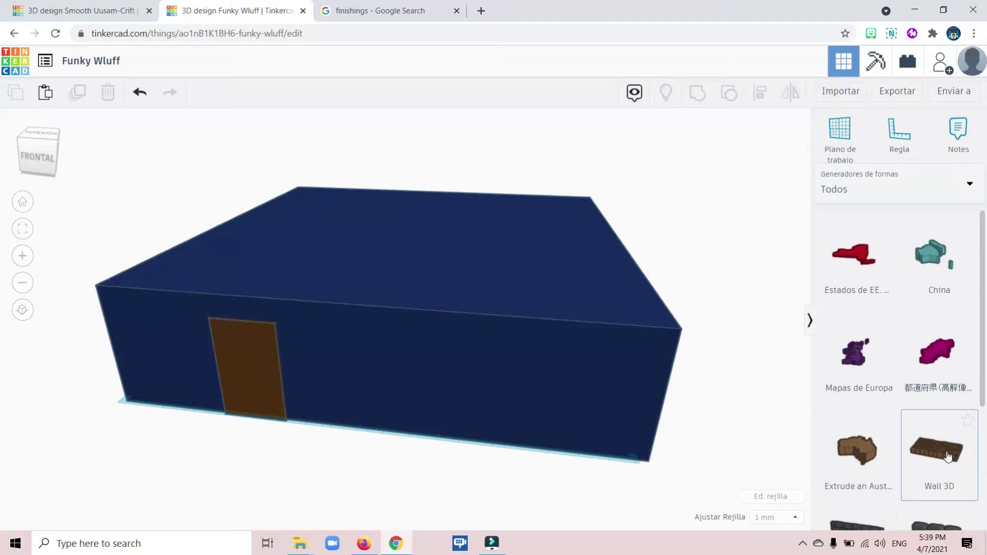
Add a Wall 3D shape at the house and set its Altura to 2.
{"action": "left_click_drag", "start_coordinate": [935, 450], "coordinate": [291, 413]}
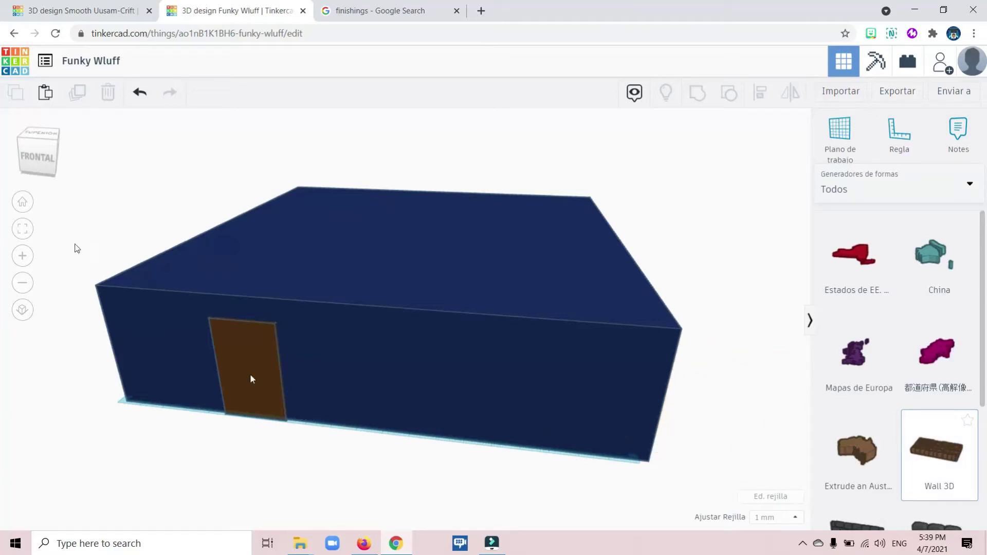
{"action": "left_click_drag", "start_coordinate": [250, 375], "coordinate": [250, 374]}
{"action": "left_click_drag", "start_coordinate": [54, 138], "coordinate": [103, 132]}
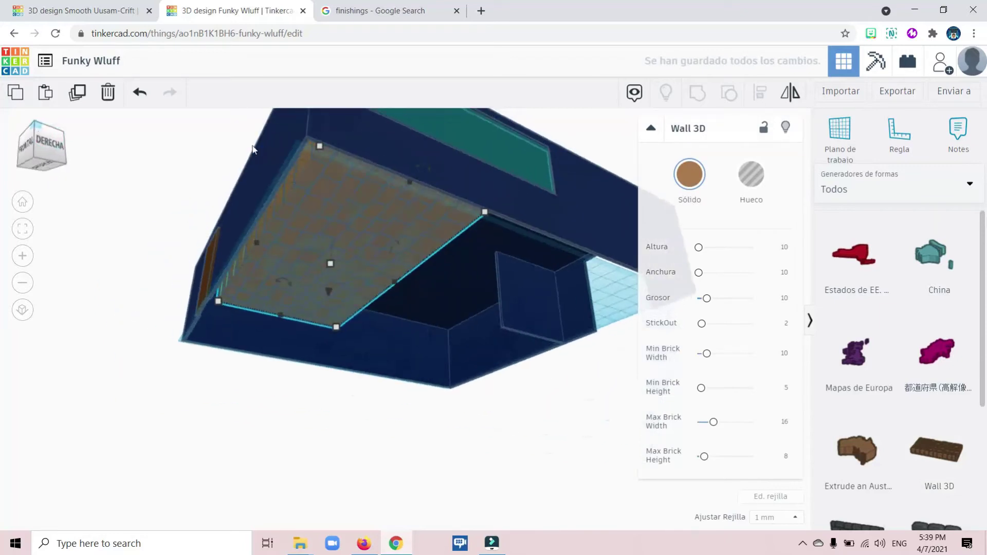
{"action": "left_click", "coordinate": [785, 249]}
{"action": "type", "text": "2"}
{"action": "key", "text": "Return"}
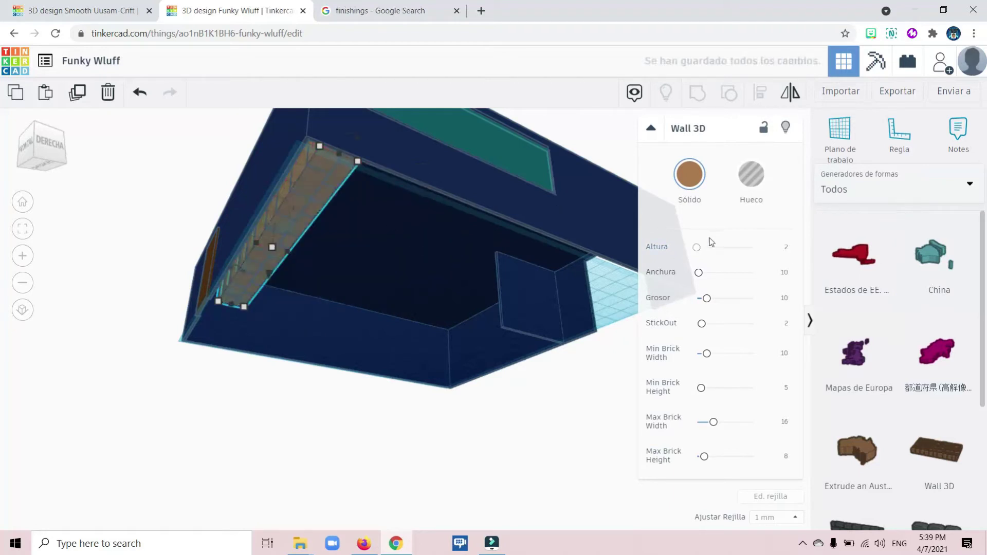
{"action": "left_click", "coordinate": [786, 250]}
{"action": "key", "text": "Escape"}
{"action": "left_click", "coordinate": [787, 246]}
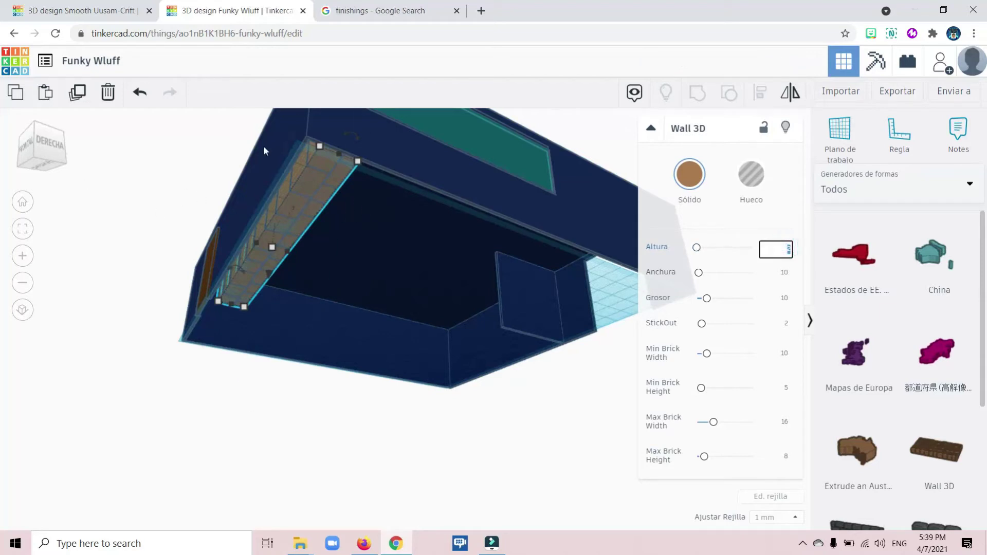
Move the Wall 3D shape out beside the house and flatten it to a height of 2 mm.
{"action": "left_click_drag", "start_coordinate": [298, 201], "coordinate": [117, 392]}
{"action": "left_click", "coordinate": [42, 146]}
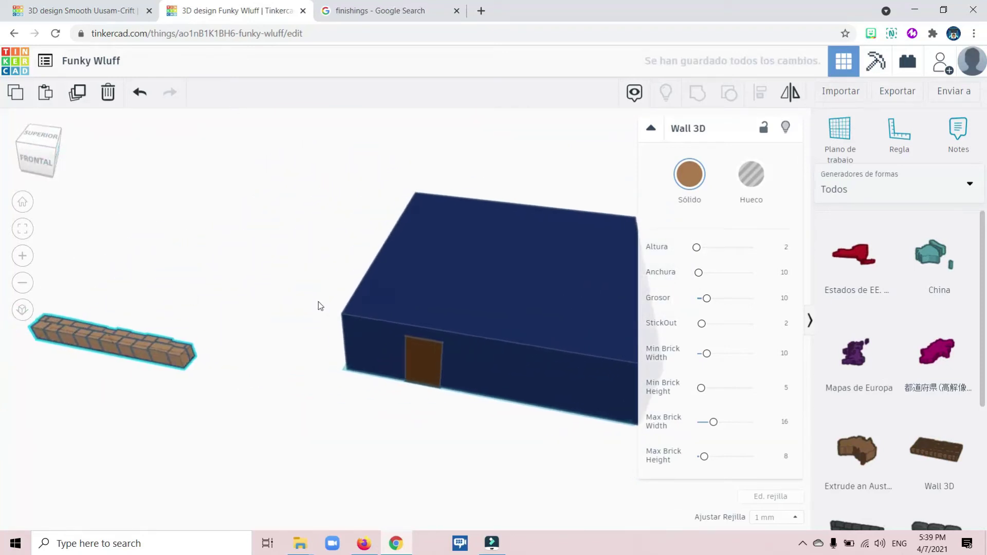
{"action": "left_click_drag", "start_coordinate": [112, 343], "coordinate": [115, 350]}
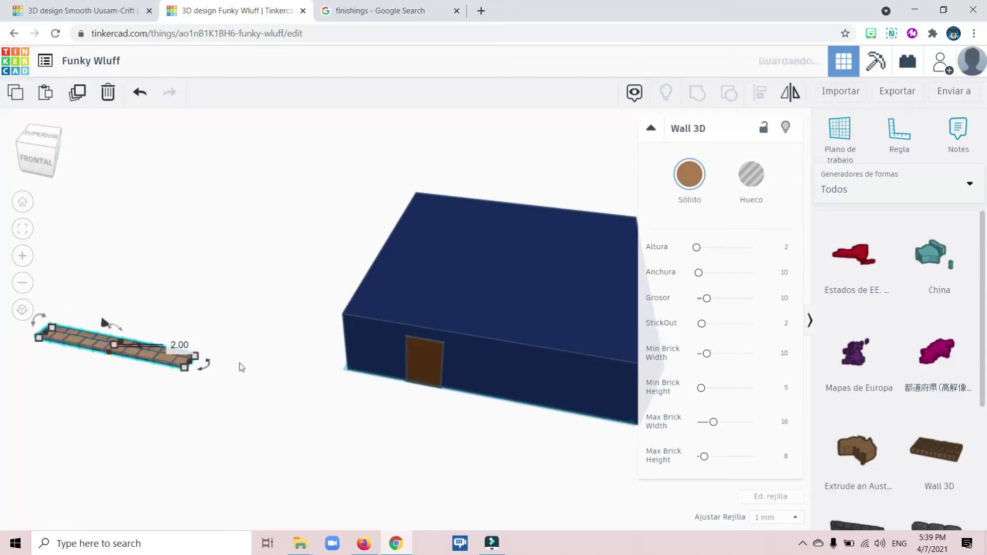
Enlarge the flattened wall's footprint into a floor slab, making it wider and 200 mm deep.
{"action": "mouse_move", "coordinate": [184, 367]}
{"action": "left_click", "coordinate": [70, 400]}
{"action": "type", "text": "200"}
{"action": "key", "text": "Return"}
{"action": "left_click", "coordinate": [345, 391]}
{"action": "type", "text": "247.00"}
{"action": "key", "text": "Return"}
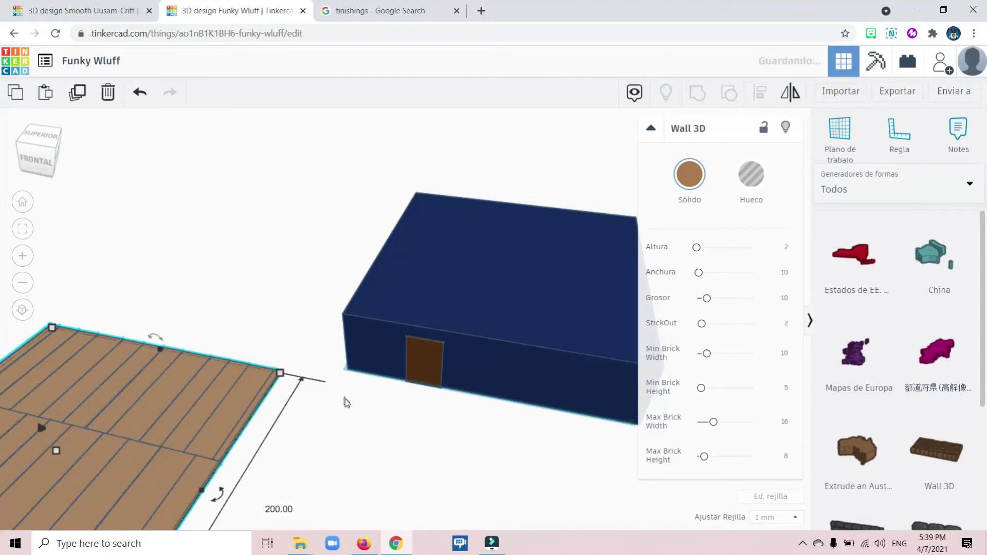
Move the floor slab into the house, check its fit from inside the room, and deselect it.
{"action": "left_click_drag", "start_coordinate": [129, 421], "coordinate": [539, 292]}
{"action": "mouse_move", "coordinate": [39, 160]}
{"action": "left_mouse_down"}
{"action": "mouse_move", "coordinate": [39, 148]}
{"action": "mouse_move", "coordinate": [33, 161]}
{"action": "left_mouse_up"}
{"action": "scroll", "coordinate": [421, 426], "scroll_direction": "up", "scroll_amount": 10}
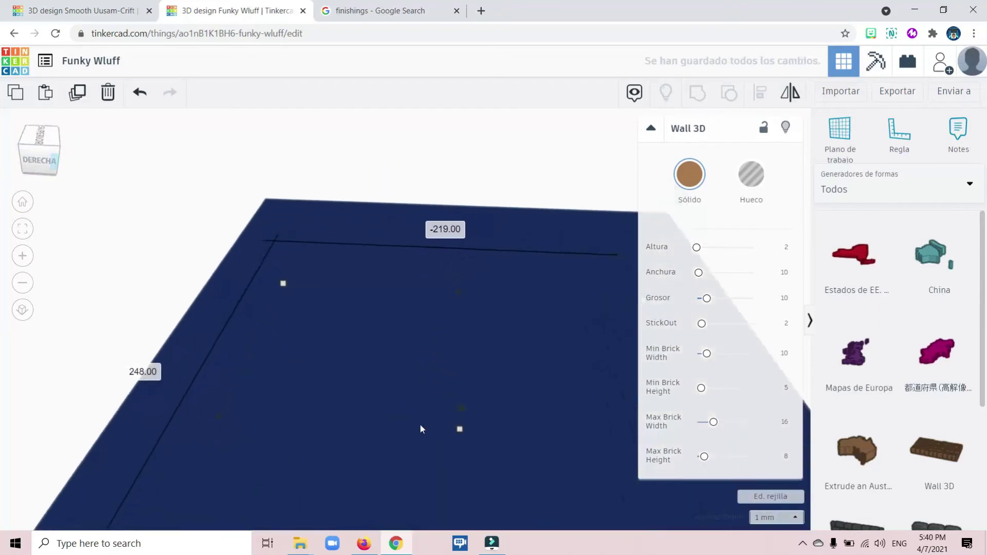
{"action": "scroll", "coordinate": [420, 428], "scroll_direction": "up", "scroll_amount": 3}
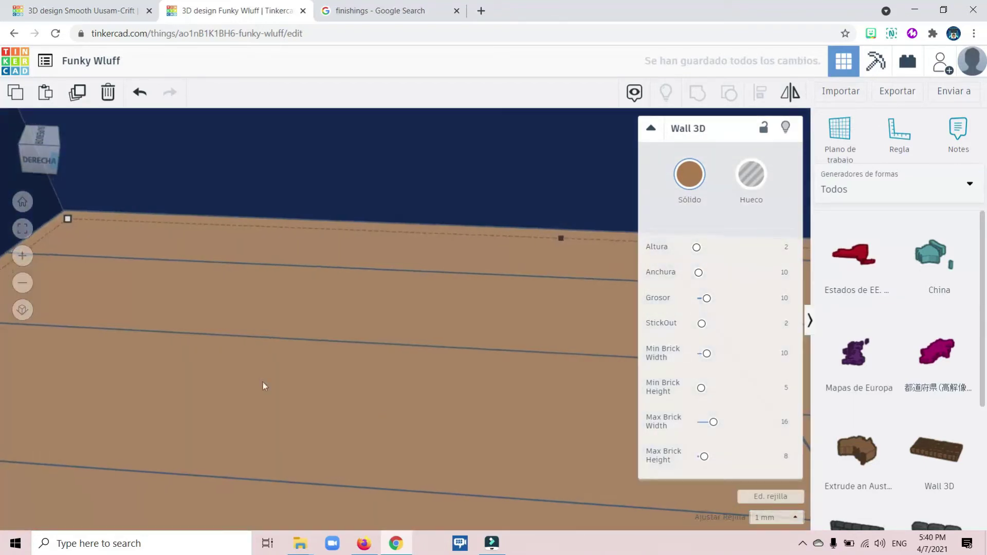
{"action": "left_click_drag", "start_coordinate": [60, 147], "coordinate": [392, 252]}
{"action": "scroll", "coordinate": [399, 249], "scroll_direction": "down", "scroll_amount": 10}
{"action": "left_click", "coordinate": [215, 340]}
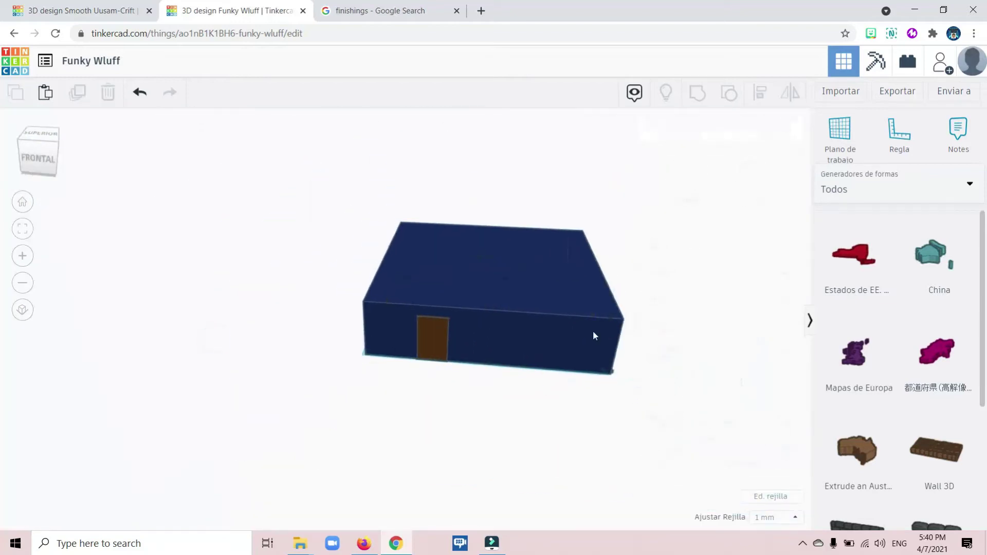
Place another Wall 3D shape in the empty area beside the house and flatten it to 1 mm high.
{"action": "left_click_drag", "start_coordinate": [654, 441], "coordinate": [144, 326]}
{"action": "left_click_drag", "start_coordinate": [189, 304], "coordinate": [196, 316]}
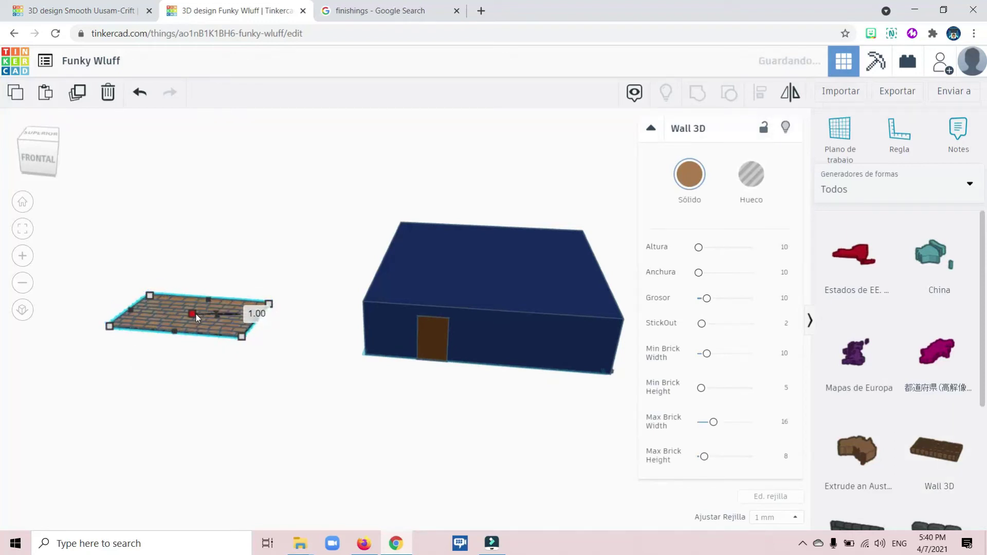
Resize the flattened wall beside the house into a 20 mm by 20 mm floor tile.
{"action": "mouse_move", "coordinate": [242, 339]}
{"action": "left_click", "coordinate": [132, 368]}
{"action": "type", "text": "1"}
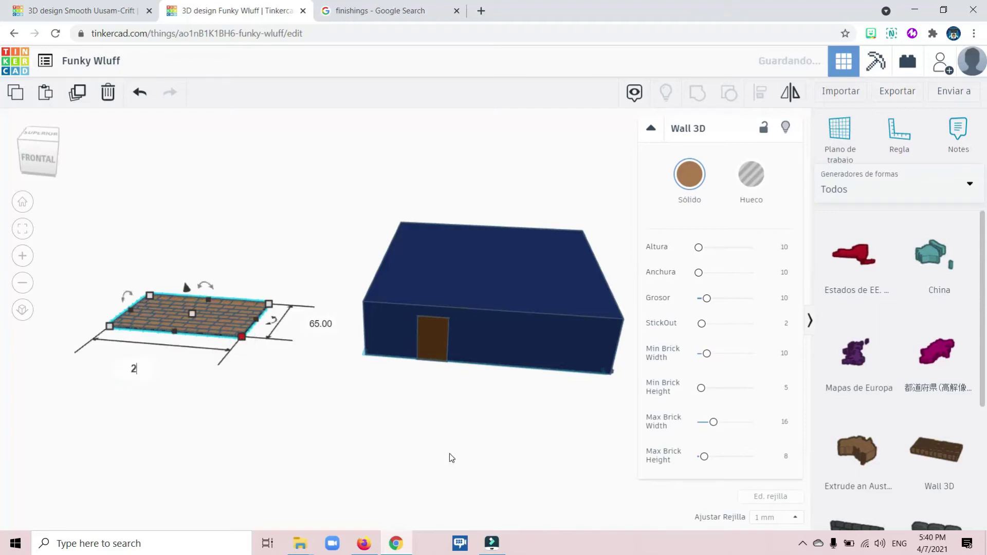
{"action": "type", "text": "0"}
{"action": "key", "text": "Return"}
{"action": "left_click", "coordinate": [213, 316]}
{"action": "type", "text": "20"}
{"action": "key", "text": "Return"}
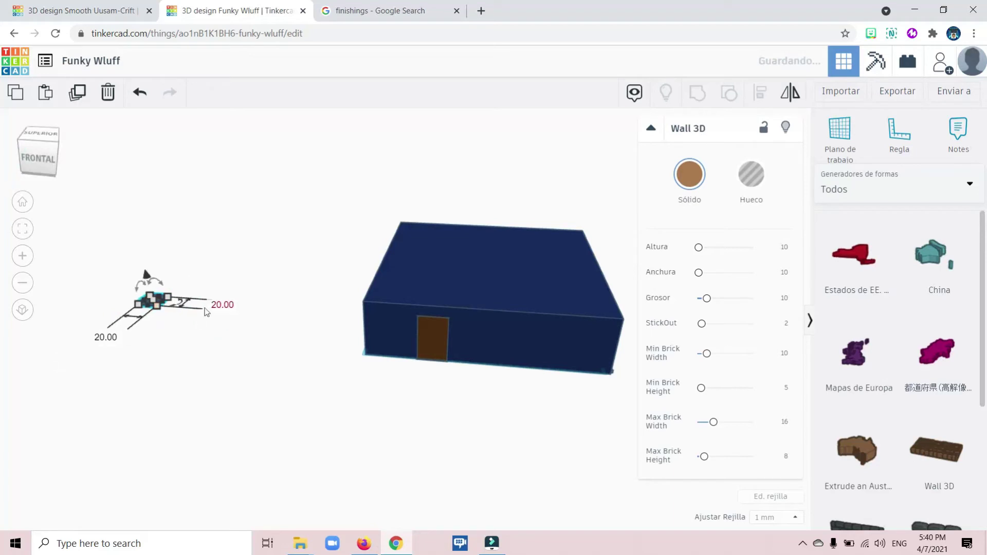
Delete the large floor slab underneath the house.
{"action": "scroll", "coordinate": [406, 329], "scroll_direction": "up", "scroll_amount": 3}
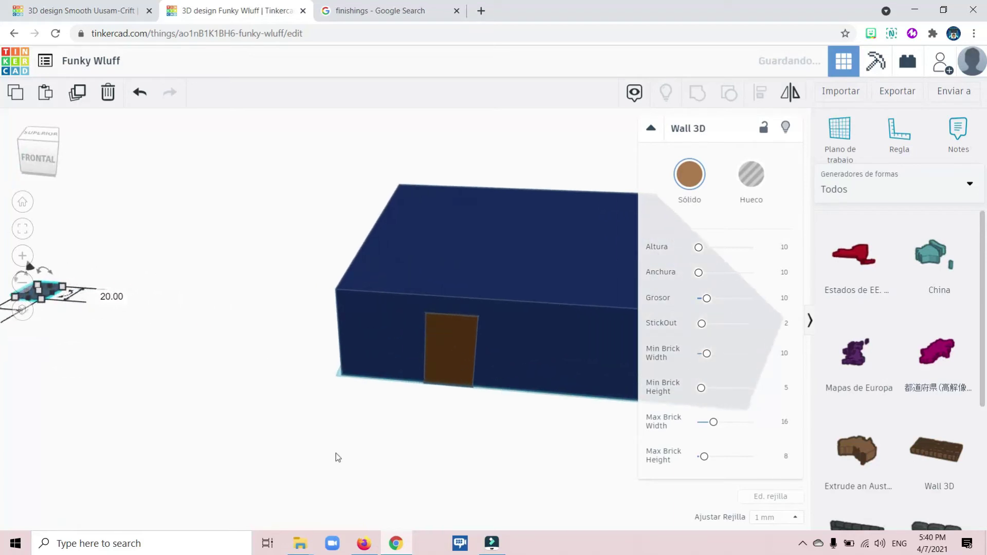
{"action": "left_click_drag", "start_coordinate": [45, 156], "coordinate": [39, 156]}
{"action": "left_click", "coordinate": [508, 311]}
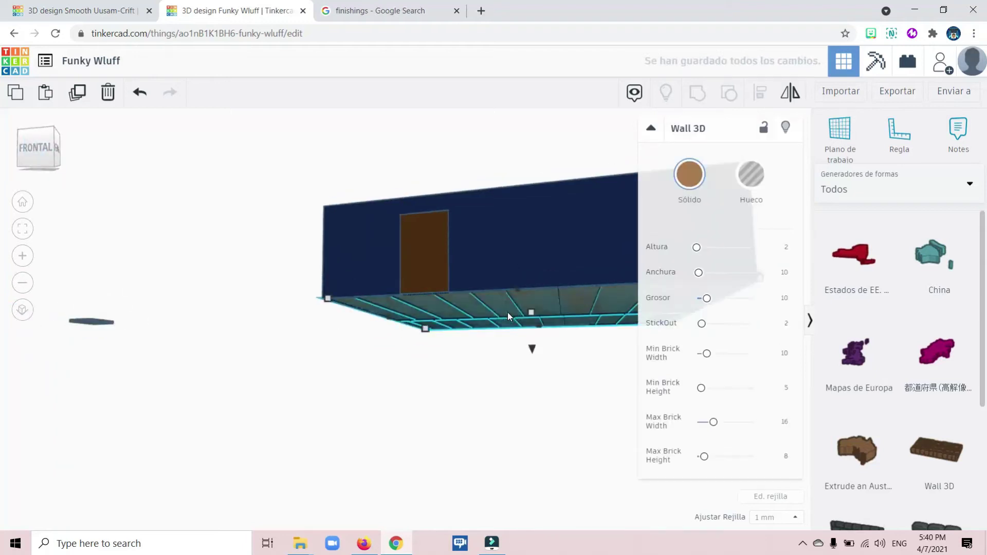
{"action": "key", "text": "Delete"}
Move the small floor tile into the house's front corner near the brown door and place a duplicate right beside it.
{"action": "left_click_drag", "start_coordinate": [43, 156], "coordinate": [42, 162]}
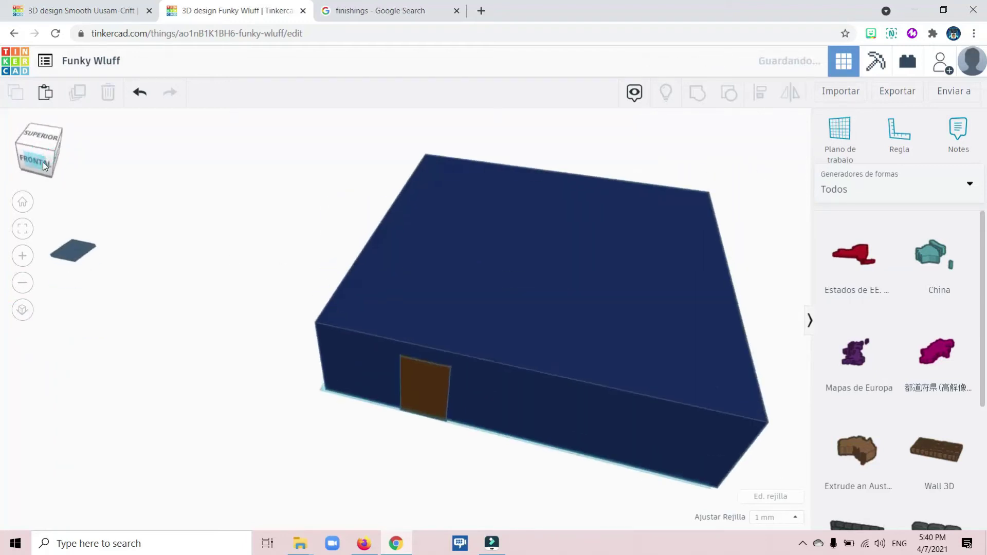
{"action": "left_click_drag", "start_coordinate": [75, 252], "coordinate": [350, 378]}
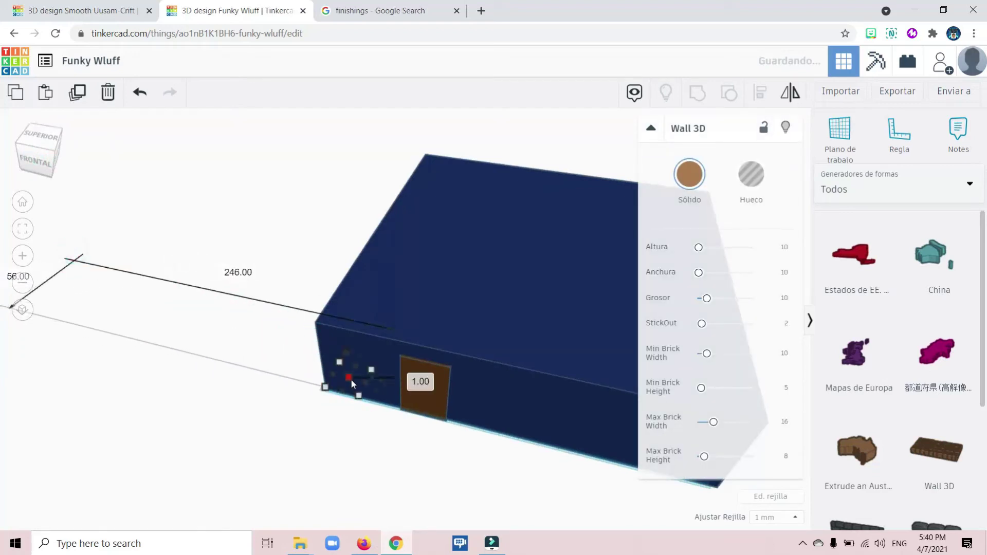
{"action": "key", "text": "Right"}
{"action": "key", "text": "Right"}
{"action": "key", "text": "Right"}
{"action": "key", "text": "Right"}
{"action": "key", "text": "Right"}
{"action": "key", "text": "Right"}
{"action": "key", "text": "Right"}
{"action": "key", "text": "Right"}
{"action": "key", "text": "Right"}
{"action": "key", "text": "Right"}
{"action": "key", "text": "Right"}
{"action": "key", "text": "Right"}
{"action": "key", "text": "Right"}
{"action": "key", "text": "Right"}
{"action": "key", "text": "Right"}
{"action": "key", "text": "Right"}
{"action": "key", "text": "Right"}
{"action": "key", "text": "Right"}
{"action": "key", "text": "Right"}
{"action": "key", "text": "Right"}
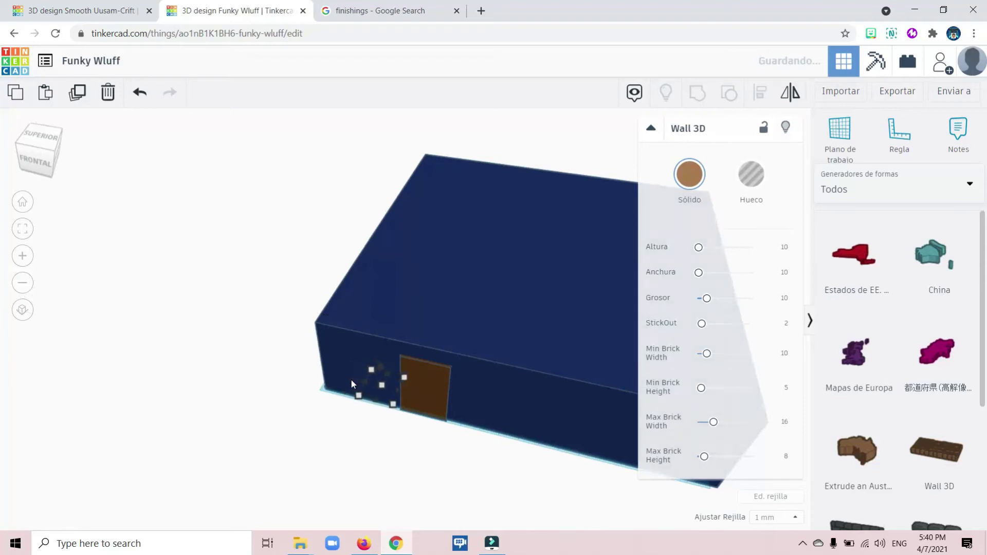
{"action": "left_click_drag", "start_coordinate": [54, 147], "coordinate": [55, 70]}
{"action": "key", "text": "Left"}
{"action": "key", "text": "Left"}
{"action": "key", "text": "Left"}
{"action": "key", "text": "Left"}
{"action": "key", "text": "Left"}
{"action": "key", "text": "Left"}
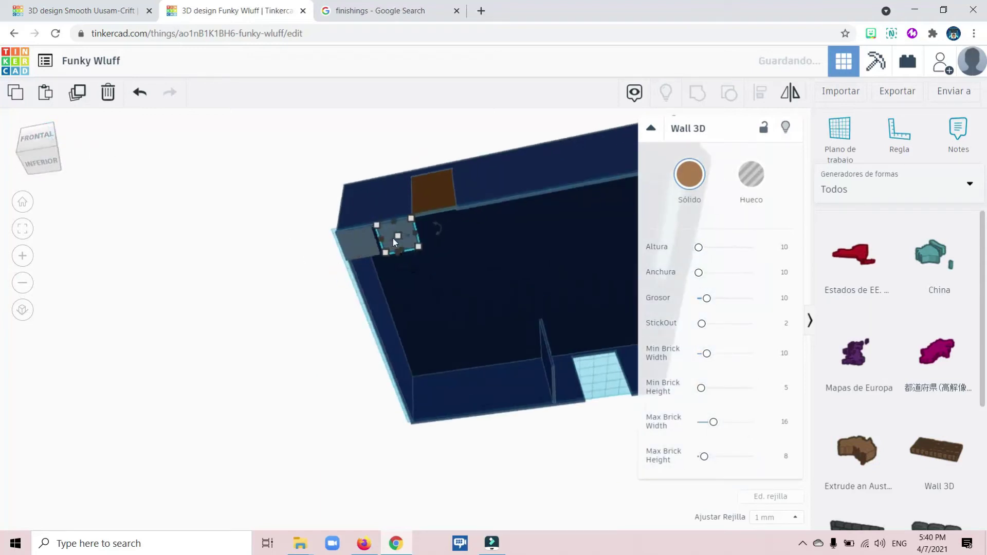
{"action": "key", "text": "Right"}
{"action": "key", "text": "Right"}
Try aligning the two floor tiles, undo the alignment and clear the selection.
{"action": "left_click", "coordinate": [369, 247], "text": "shift"}
{"action": "left_click", "coordinate": [763, 95]}
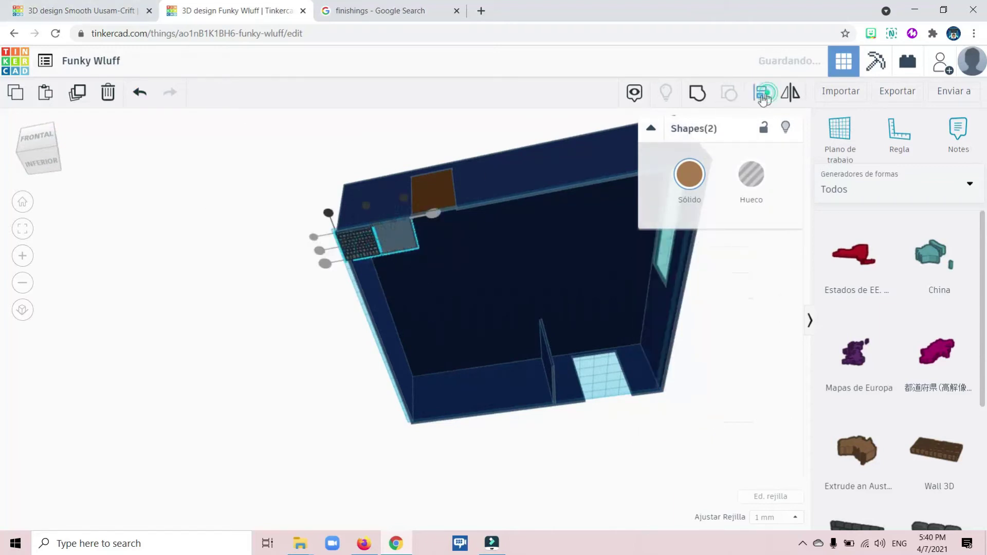
{"action": "left_click", "coordinate": [369, 206]}
{"action": "key", "text": "ctrl+z"}
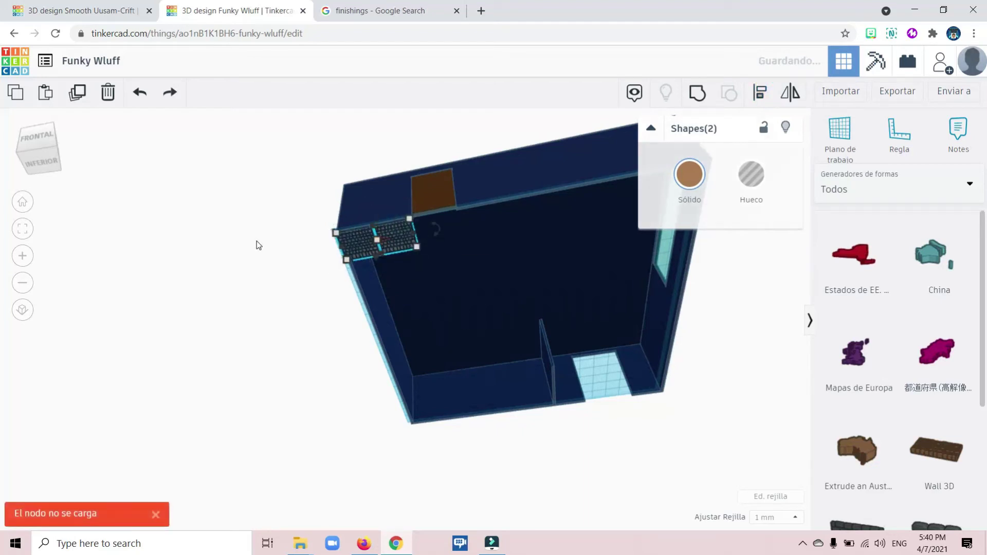
{"action": "left_click", "coordinate": [259, 246]}
Duplicate the second floor tile and shift the copy along the front wall to sit by the door.
{"action": "left_click", "coordinate": [399, 239]}
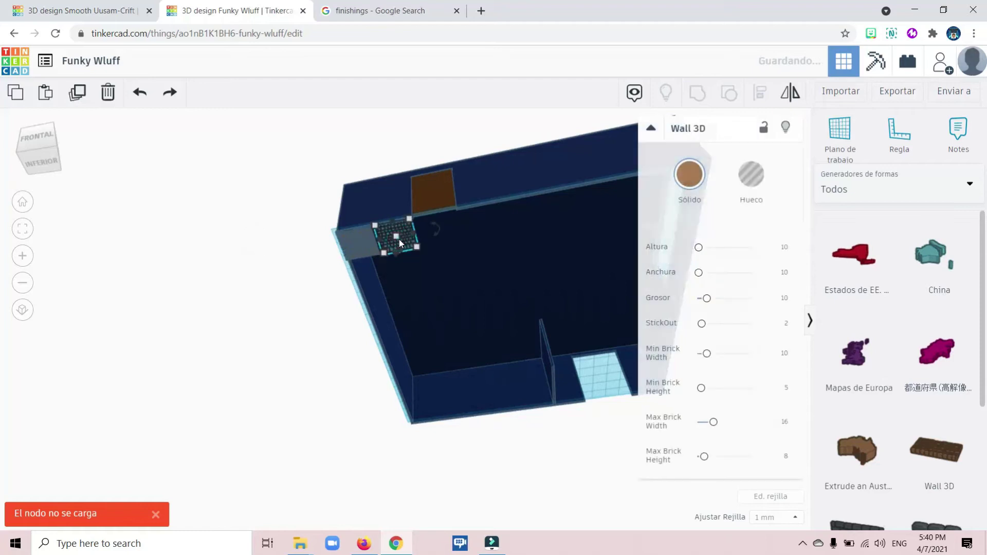
{"action": "key", "text": "ctrl+d"}
{"action": "key", "text": "Right"}
{"action": "key", "text": "Right"}
{"action": "key", "text": "Right"}
{"action": "key", "text": "Right"}
{"action": "key", "text": "Right"}
{"action": "key", "text": "Right"}
{"action": "key", "text": "Right"}
{"action": "key", "text": "Right"}
{"action": "key", "text": "Right"}
{"action": "key", "text": "Right"}
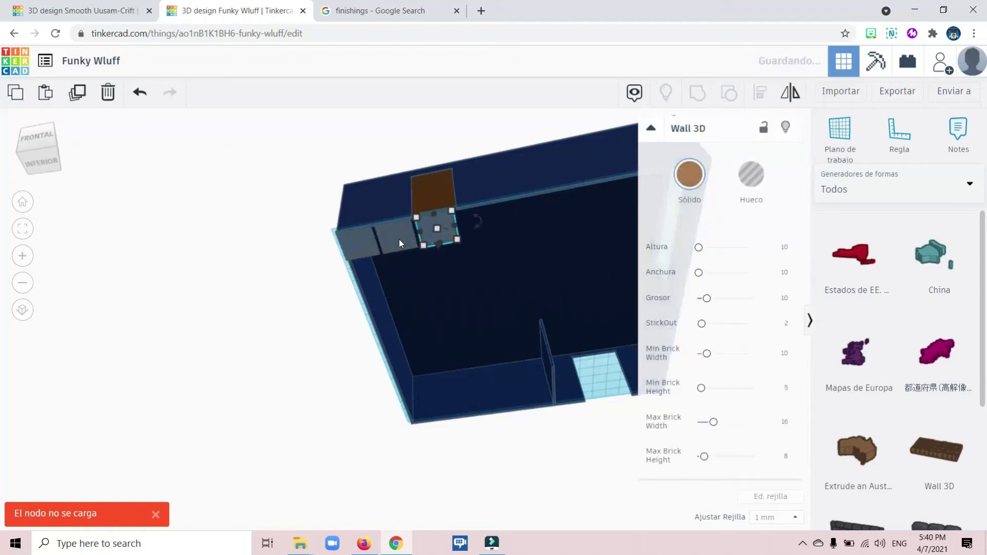
{"action": "key", "text": "Left"}
Duplicate the tile by the door and shift the copy just past the doorway as the row's fourth tile.
{"action": "key", "text": "ctrl+d"}
{"action": "key", "text": "Right"}
{"action": "key", "text": "Right"}
{"action": "key", "text": "Right"}
{"action": "key", "text": "Right"}
{"action": "key", "text": "Right"}
{"action": "key", "text": "Right"}
{"action": "key", "text": "Right"}
{"action": "key", "text": "Right"}
{"action": "key", "text": "Right"}
{"action": "key", "text": "Right"}
{"action": "key", "text": "Right"}
{"action": "key", "text": "Right"}
{"action": "key", "text": "Right"}
{"action": "key", "text": "Right"}
{"action": "key", "text": "Right"}
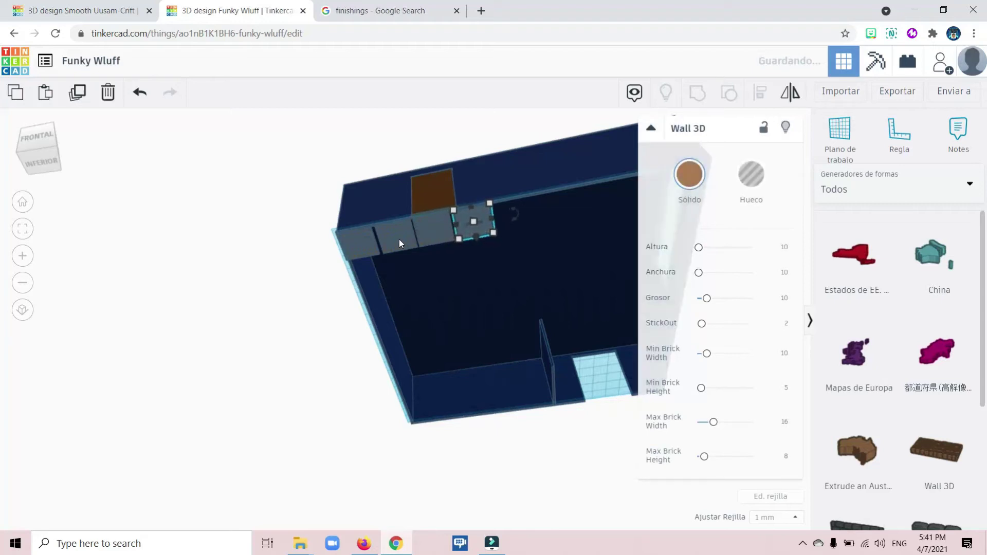
Add a fifth floor tile to the row by duplicating the fourth and shifting the copy along the front wall.
{"action": "key", "text": "Right"}
{"action": "key", "text": "Right"}
{"action": "key", "text": "Right"}
{"action": "key", "text": "Right"}
{"action": "key", "text": "Right"}
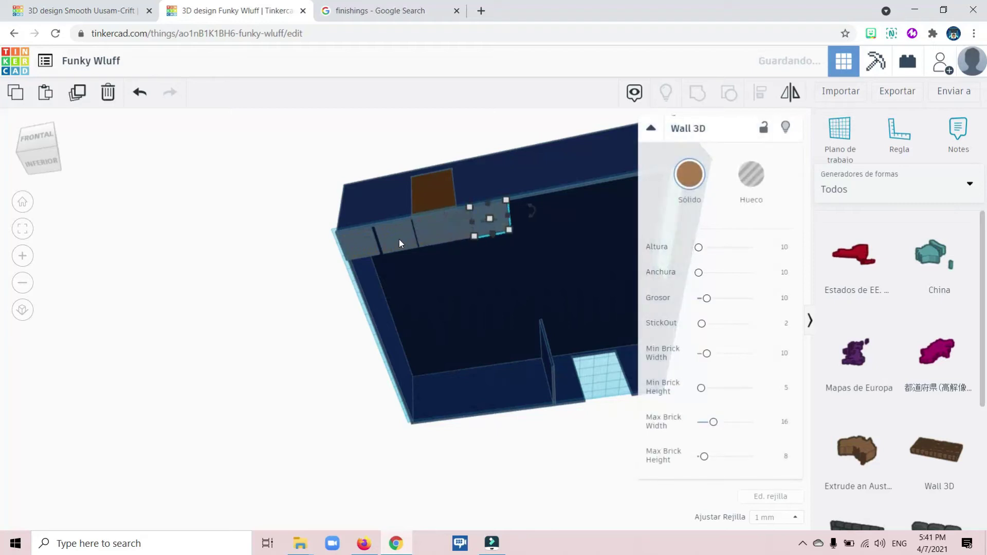
{"action": "key", "text": "Left"}
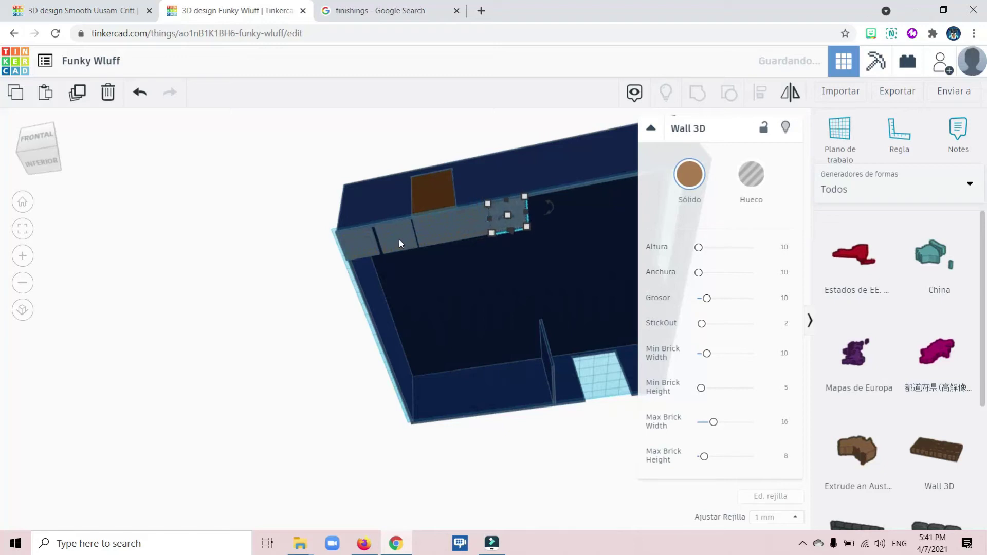
{"action": "key", "text": "Right"}
{"action": "key", "text": "Right"}
{"action": "key", "text": "Right"}
{"action": "key", "text": "Left"}
{"action": "key", "text": "Left"}
{"action": "key", "text": "Left"}
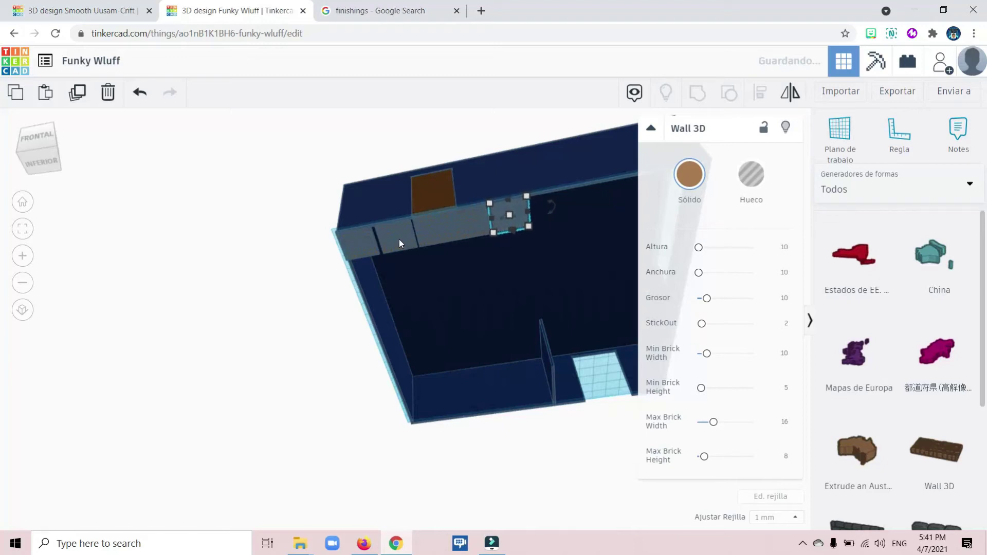
Duplicate the fifth floor tile and shift the copy along the front wall as the sixth tile.
{"action": "key", "text": "Right"}
{"action": "key", "text": "Right"}
{"action": "key", "text": "Right"}
{"action": "key", "text": "Right"}
{"action": "key", "text": "Right"}
{"action": "key", "text": "Right"}
{"action": "key", "text": "Right"}
{"action": "key", "text": "Right"}
{"action": "key", "text": "Right"}
{"action": "key", "text": "Right"}
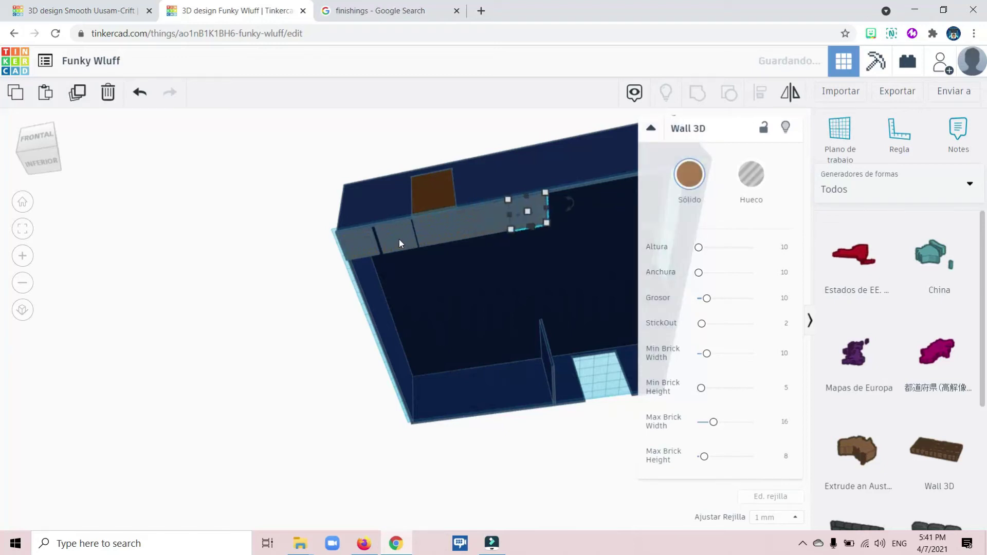
{"action": "key", "text": "Left"}
{"action": "key", "text": "Left"}
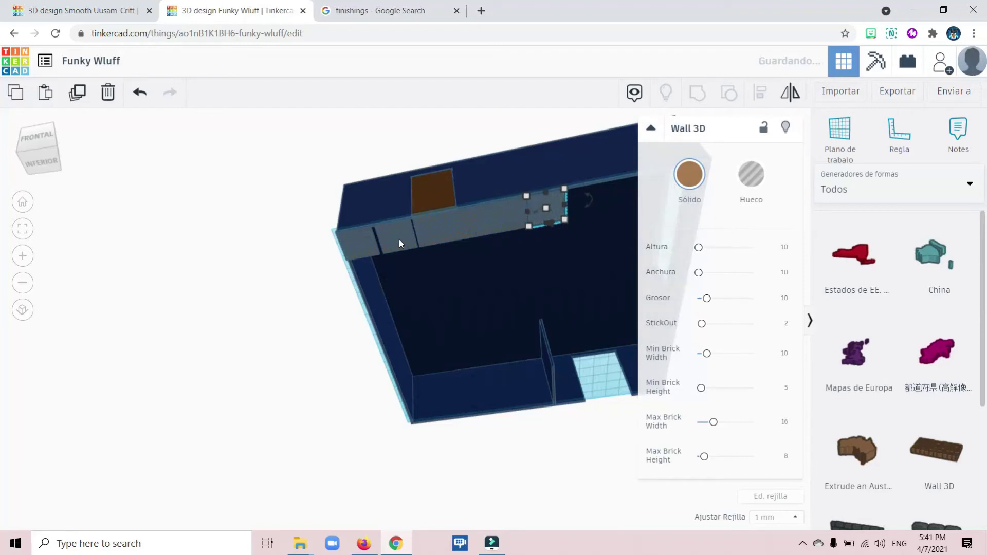
Slide the floor tiles together inside the house to close the gaps in the front row, leaving nothing selected.
{"action": "mouse_move", "coordinate": [56, 147]}
{"action": "left_mouse_down"}
{"action": "mouse_move", "coordinate": [25, 156]}
{"action": "mouse_move", "coordinate": [50, 161]}
{"action": "mouse_move", "coordinate": [39, 156]}
{"action": "left_mouse_up"}
{"action": "scroll", "coordinate": [284, 324], "scroll_direction": "up", "scroll_amount": 5}
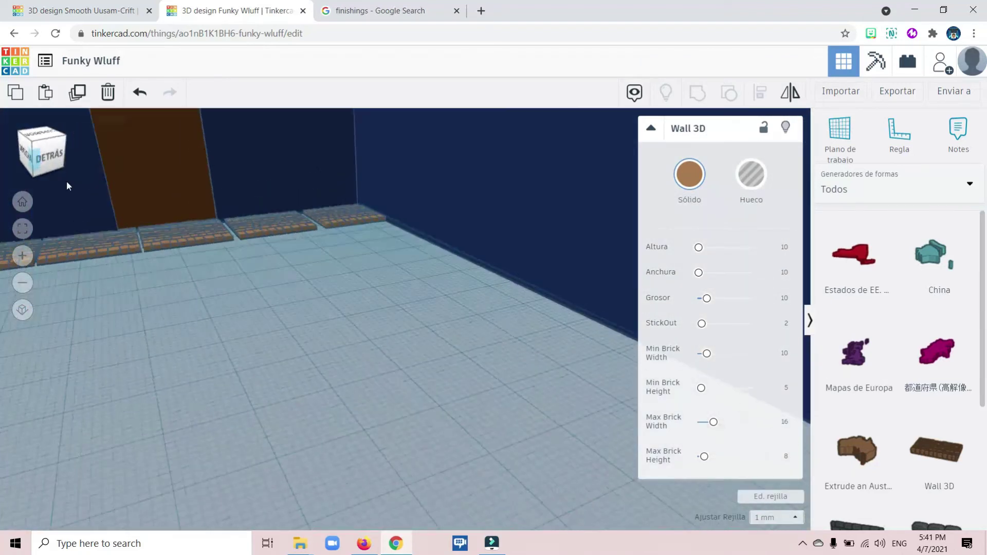
{"action": "scroll", "coordinate": [146, 244], "scroll_direction": "up", "scroll_amount": 3}
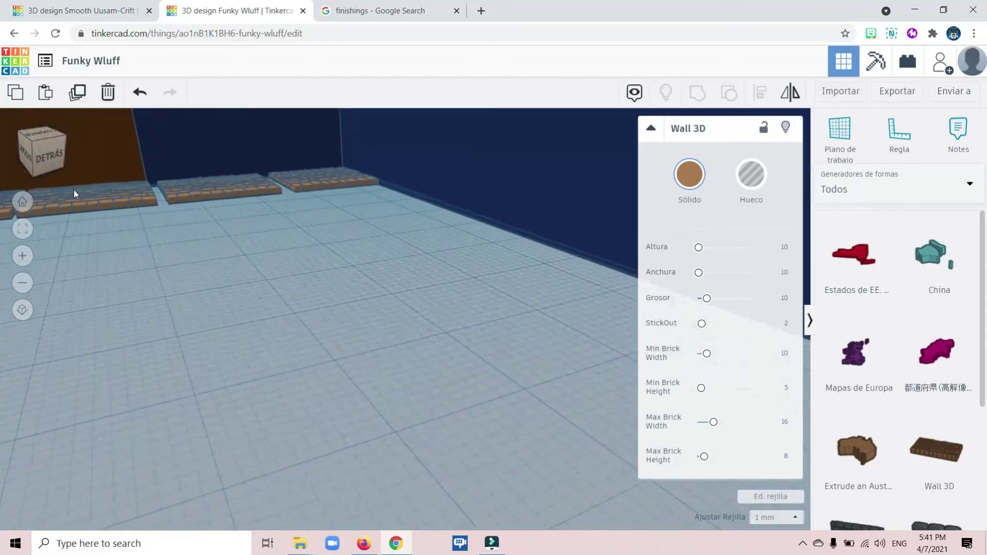
{"action": "middle_click_drag", "start_coordinate": [122, 286], "coordinate": [252, 362]}
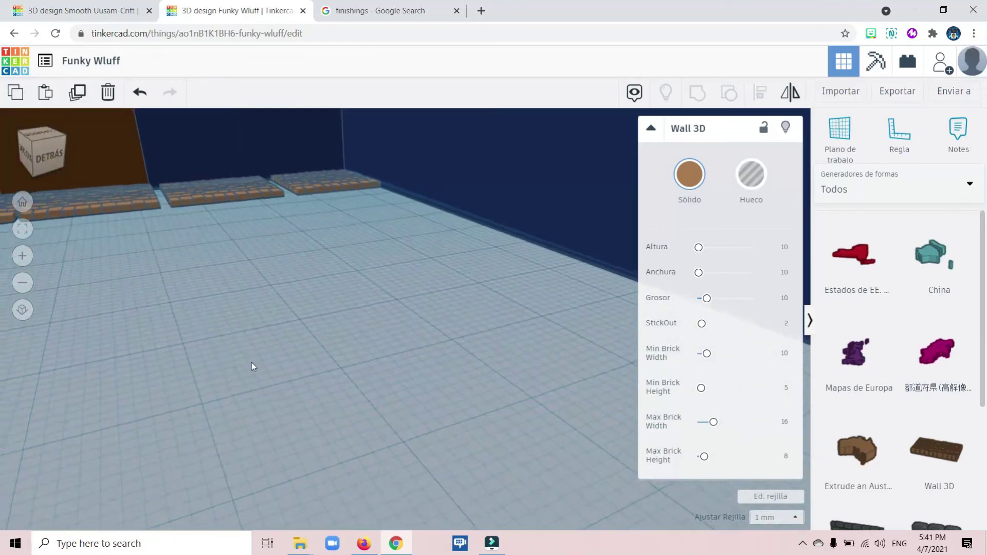
{"action": "middle_click_drag", "start_coordinate": [177, 256], "coordinate": [402, 443]}
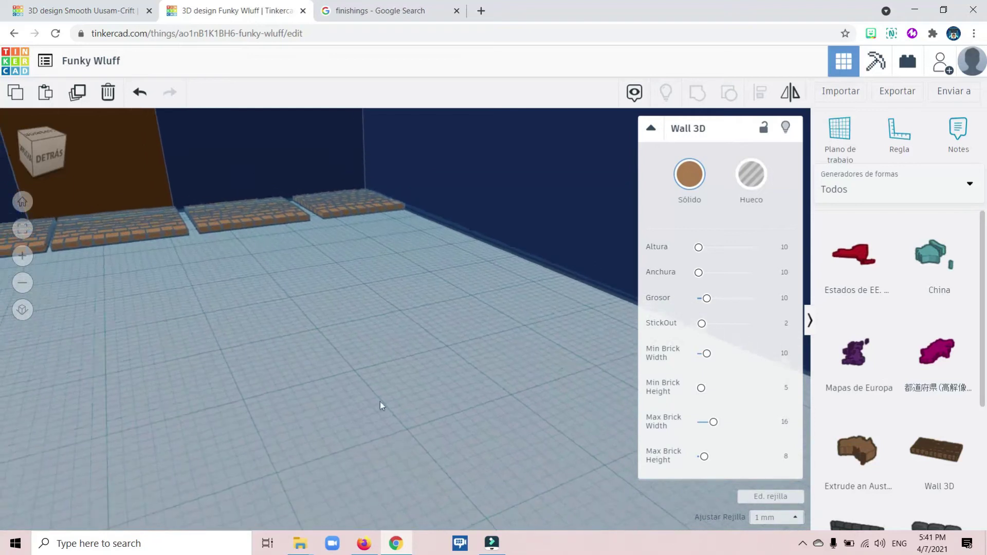
{"action": "middle_click_drag", "start_coordinate": [381, 405], "coordinate": [562, 441]}
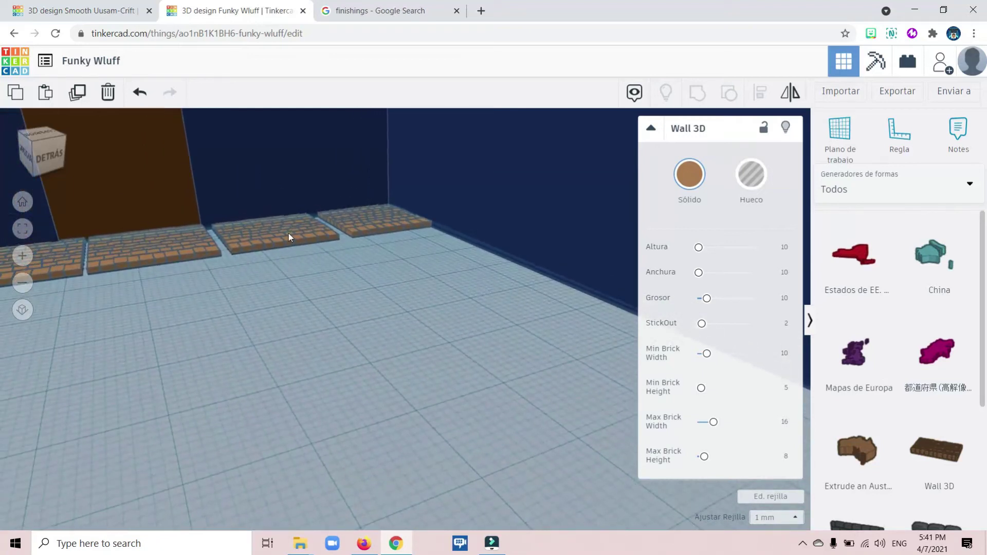
{"action": "left_click", "coordinate": [289, 232]}
{"action": "left_click_drag", "start_coordinate": [301, 235], "coordinate": [301, 231]}
{"action": "mouse_move", "coordinate": [217, 238]}
{"action": "left_mouse_down"}
{"action": "mouse_move", "coordinate": [194, 247]}
{"action": "mouse_move", "coordinate": [207, 245]}
{"action": "left_mouse_up"}
{"action": "left_click_drag", "start_coordinate": [76, 255], "coordinate": [94, 257]}
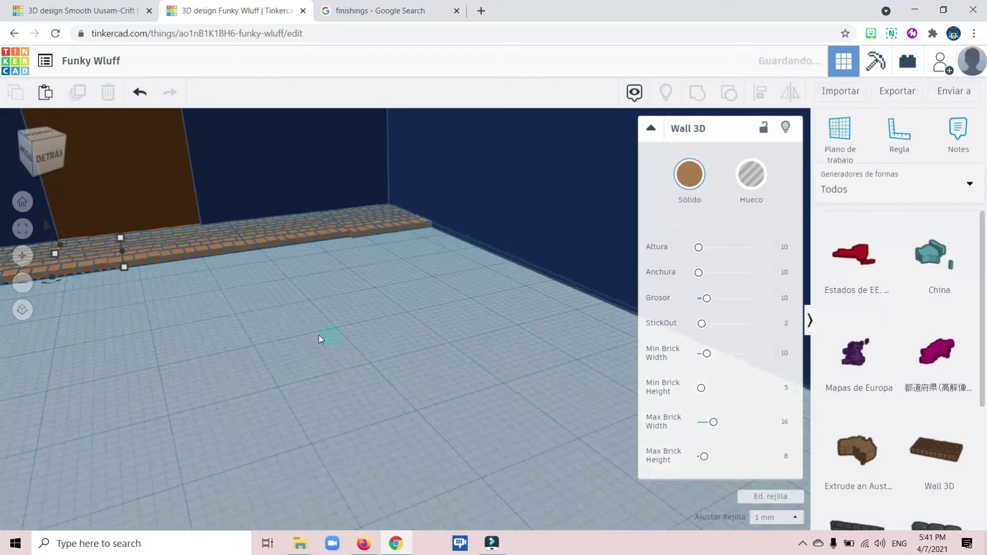
{"action": "left_click", "coordinate": [330, 337]}
Add a BrickWall shape with fine bricks and place it against the house's rear wall beside the doorway opening.
{"action": "scroll", "coordinate": [307, 266], "scroll_direction": "down", "scroll_amount": 5}
{"action": "scroll", "coordinate": [307, 268], "scroll_direction": "down", "scroll_amount": 5}
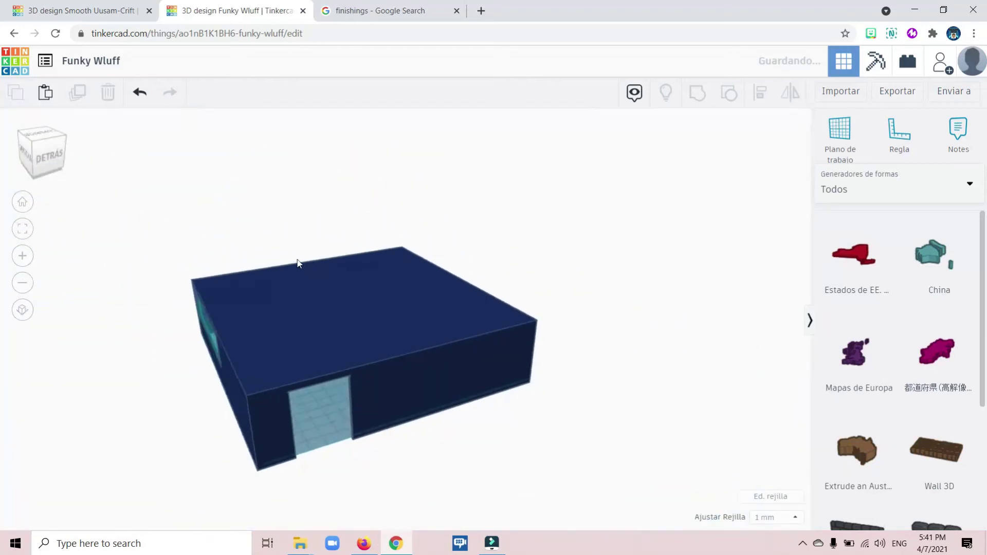
{"action": "left_click_drag", "start_coordinate": [49, 153], "coordinate": [61, 151]}
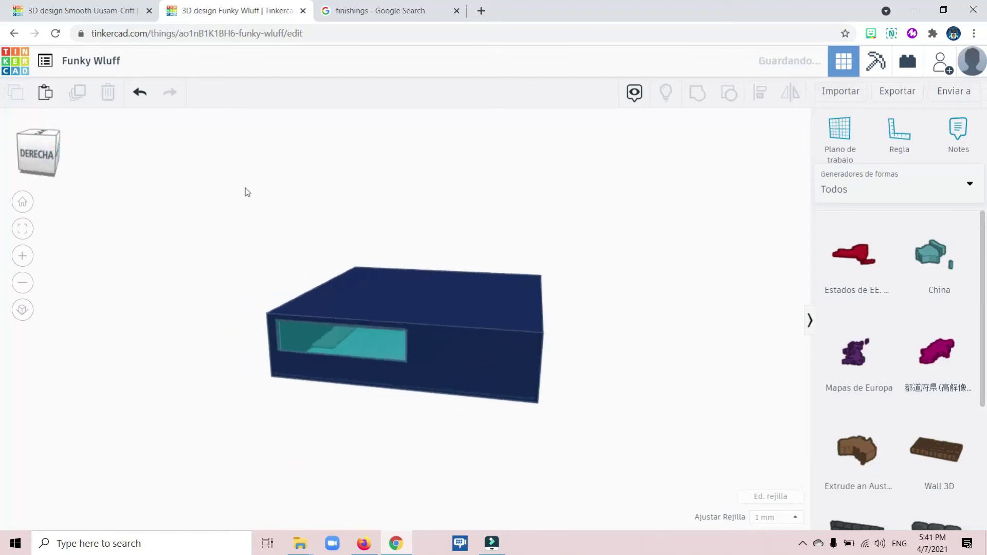
{"action": "scroll", "coordinate": [895, 419], "scroll_direction": "down", "scroll_amount": 3}
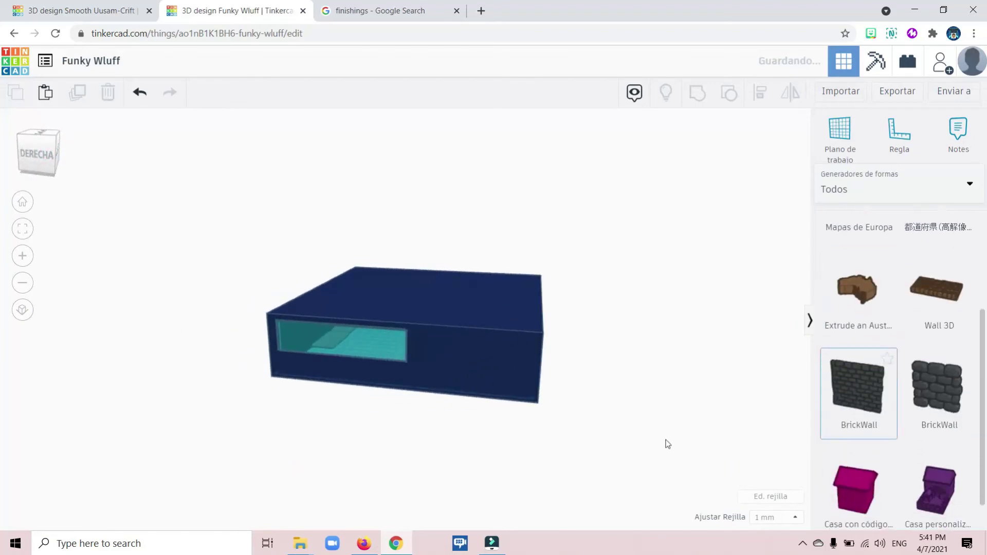
{"action": "left_click_drag", "start_coordinate": [492, 430], "coordinate": [557, 409]}
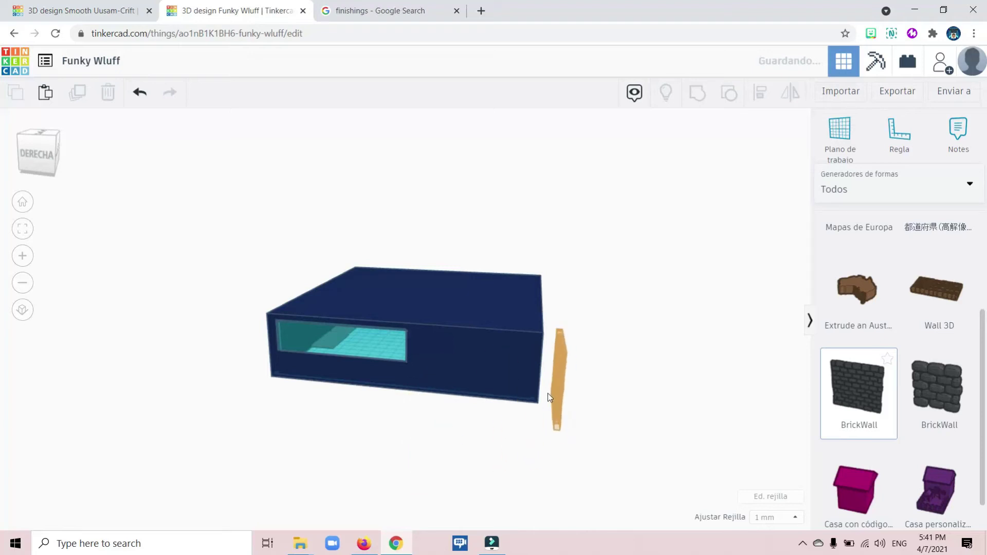
{"action": "left_click", "coordinate": [37, 154]}
{"action": "left_click_drag", "start_coordinate": [178, 333], "coordinate": [341, 353]}
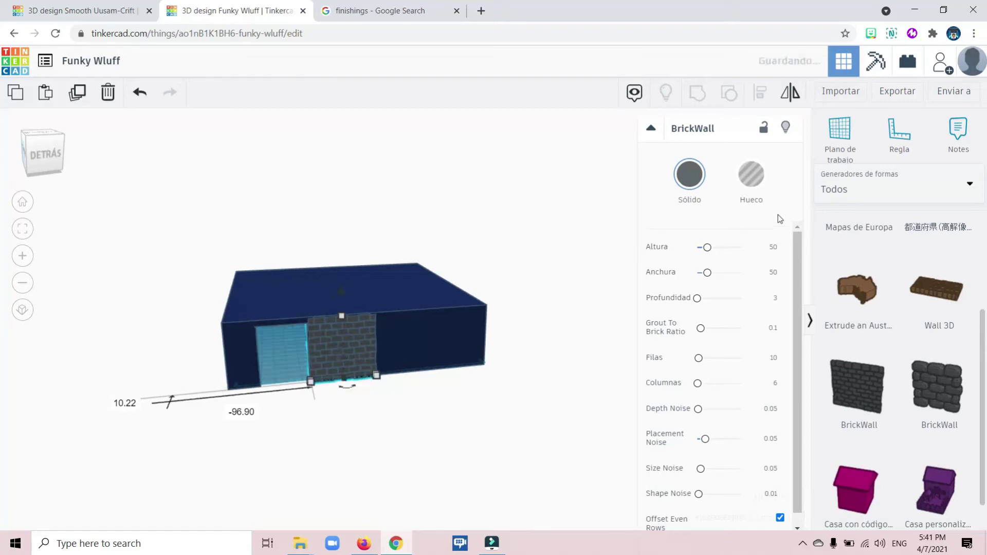
Try a light orange colour on the brick wall, and settle on light grey.
{"action": "left_click", "coordinate": [689, 181]}
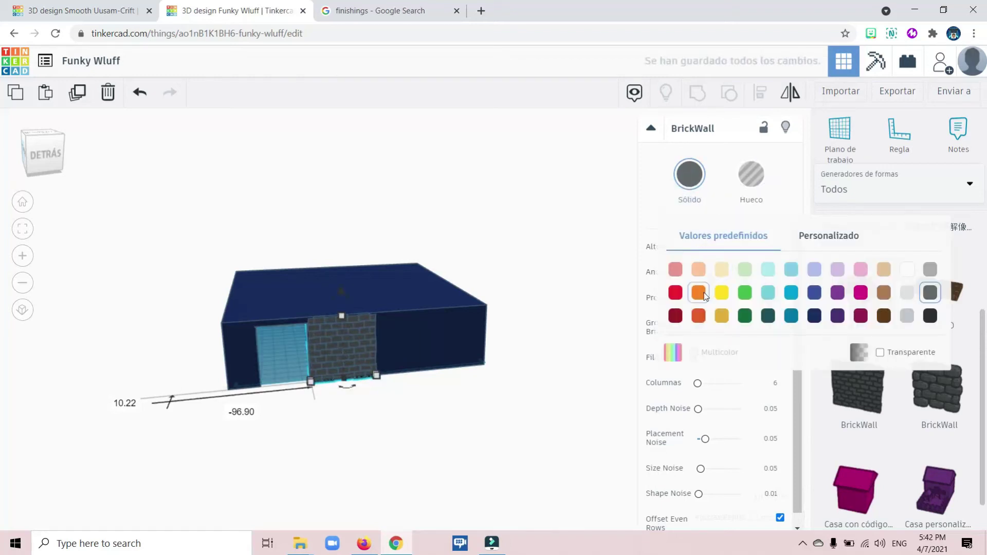
{"action": "left_click", "coordinate": [699, 271]}
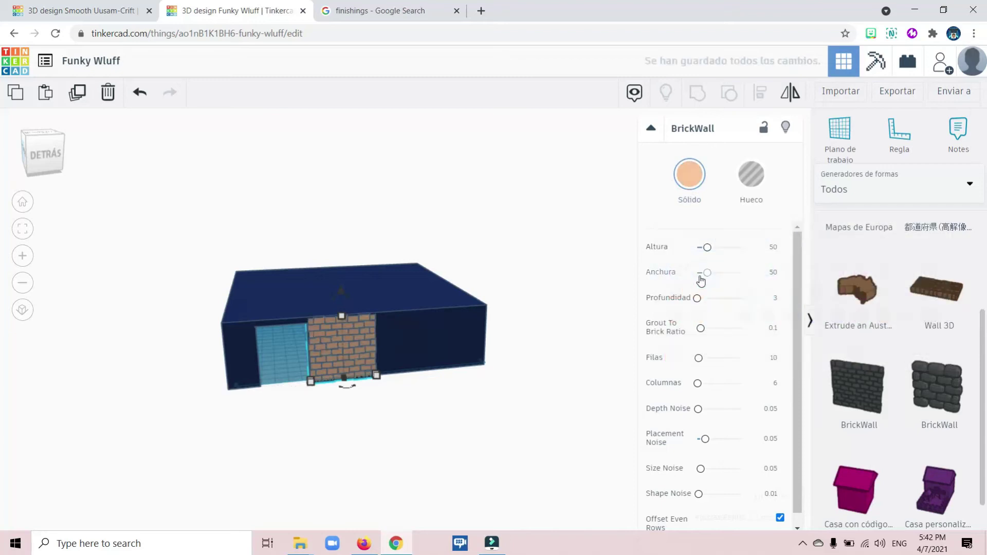
{"action": "left_click", "coordinate": [699, 204]}
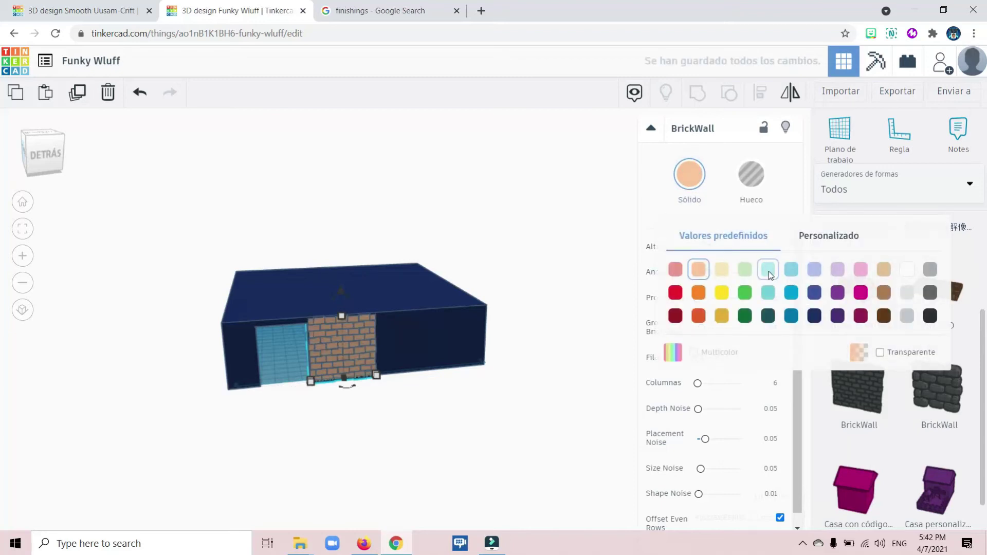
{"action": "left_click", "coordinate": [908, 315]}
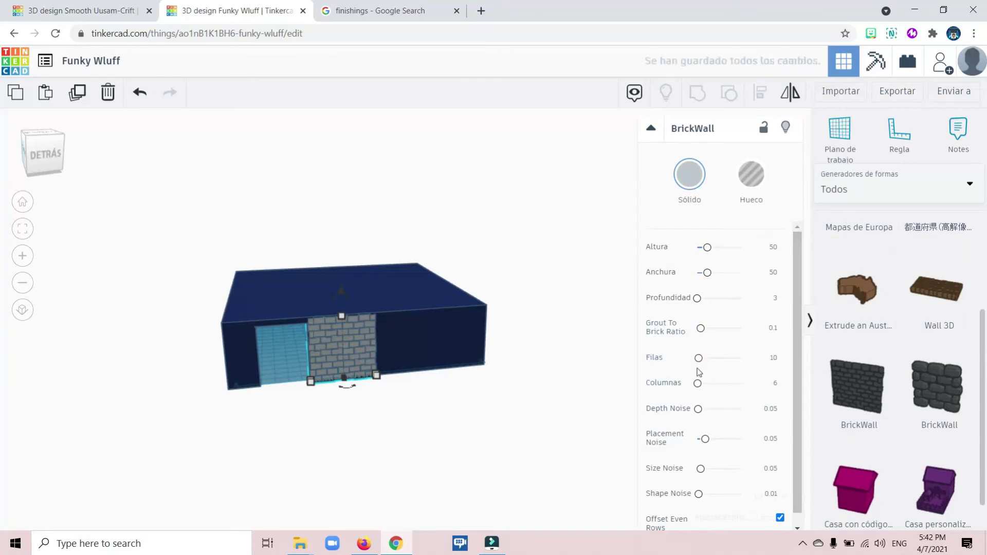
Set the brick wall's pattern to 17 rows (Filas) and 5 columns (Columnas).
{"action": "left_click_drag", "start_coordinate": [702, 361], "coordinate": [697, 385]}
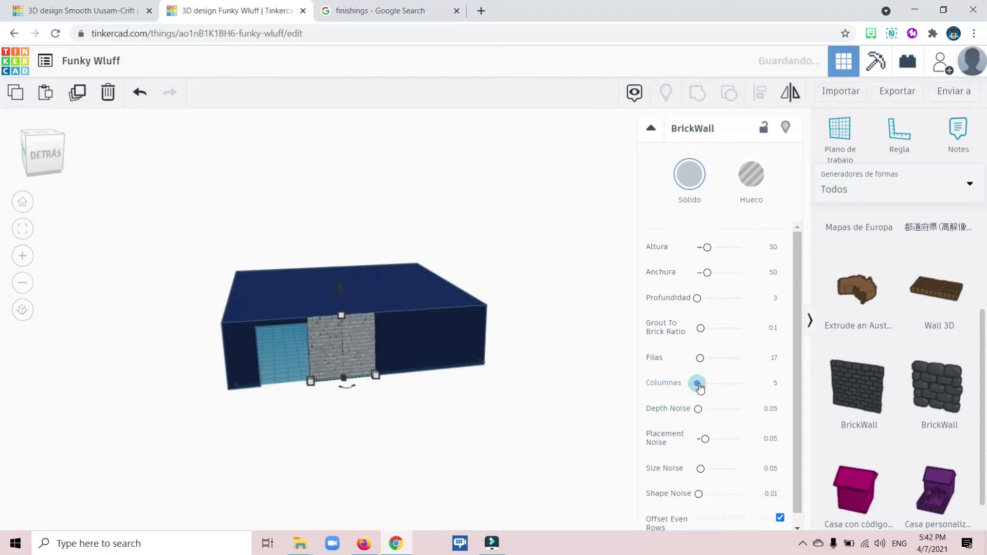
{"action": "scroll", "coordinate": [307, 379], "scroll_direction": "up", "scroll_amount": 3}
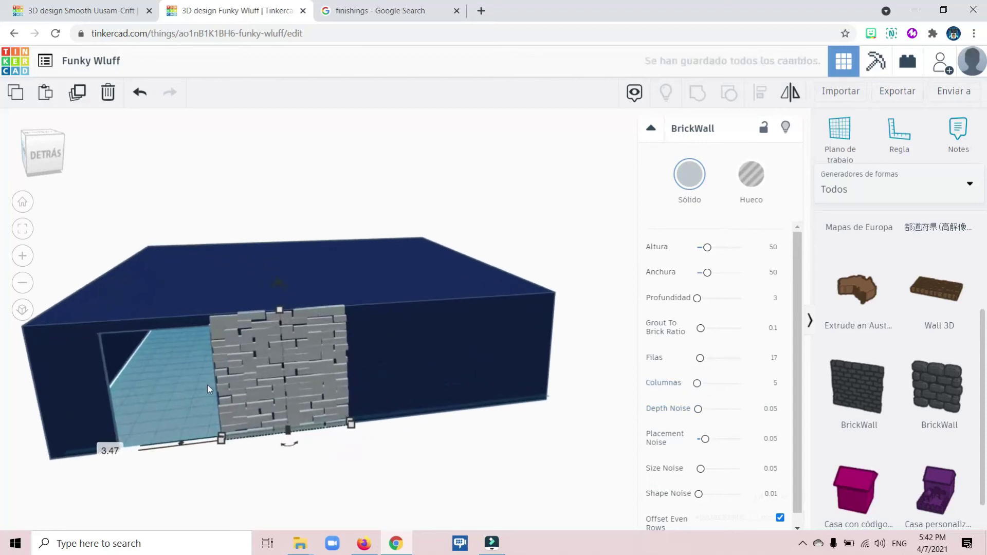
Duplicate the light grey brick panel and move the copy along the rear wall until its edge meets the original panel.
{"action": "left_click", "coordinate": [329, 455]}
{"action": "left_click", "coordinate": [290, 378]}
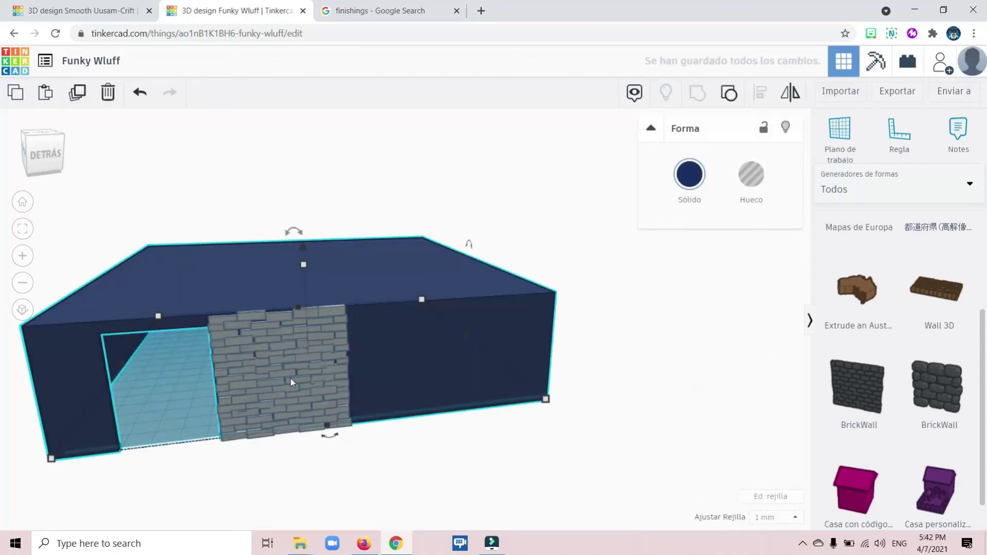
{"action": "left_click", "coordinate": [304, 387]}
{"action": "key", "text": "ctrl+d"}
{"action": "key", "text": "Right"}
{"action": "key", "text": "Right"}
{"action": "key", "text": "Right"}
{"action": "key", "text": "Right"}
{"action": "key", "text": "Right"}
{"action": "key", "text": "Right"}
{"action": "key", "text": "Right"}
{"action": "key", "text": "Right"}
{"action": "key", "text": "Right"}
{"action": "key", "text": "Right"}
{"action": "key", "text": "Right"}
{"action": "key", "text": "Right"}
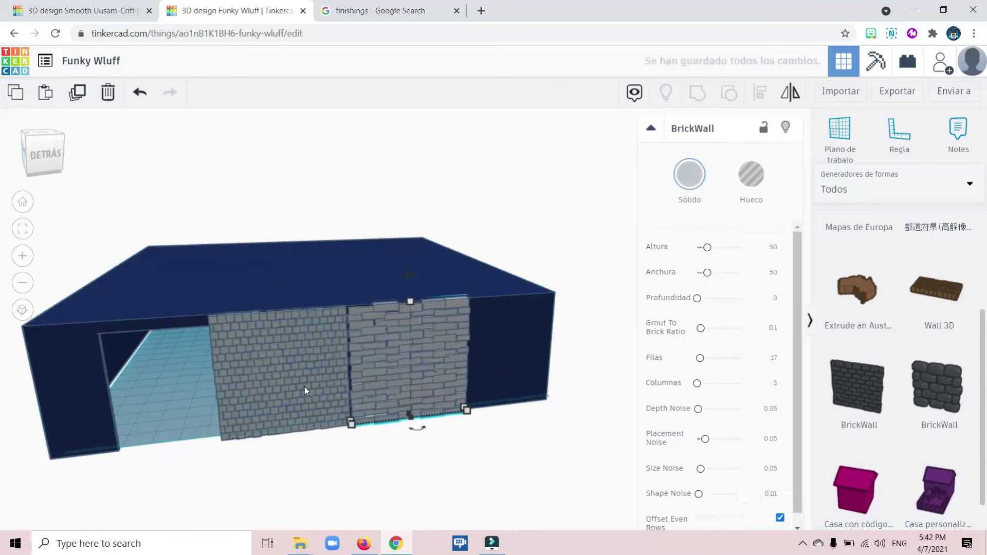
{"action": "key", "text": "Right"}
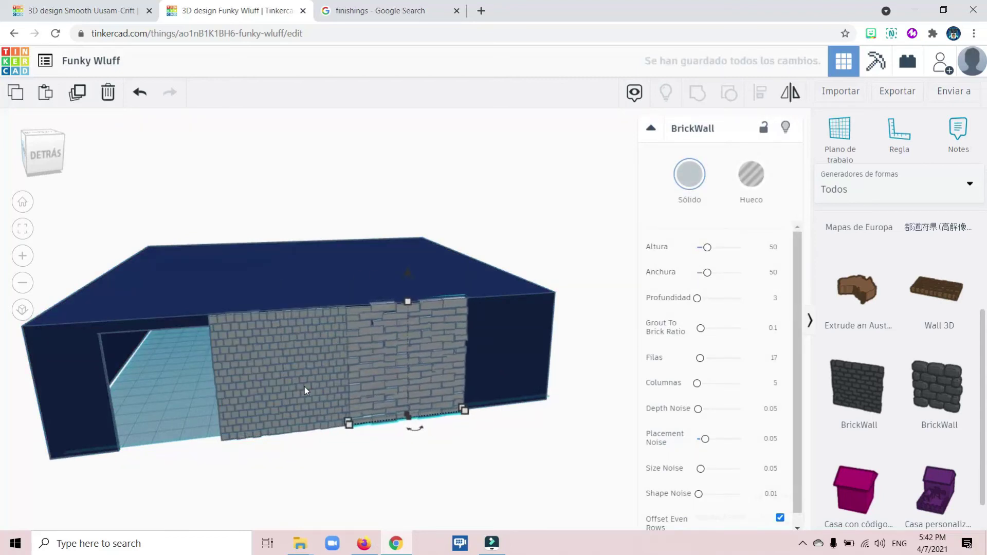
Duplicate the second brick panel and move the copy to the rear wall's far corner, away from the doorway, overlapping the previous panel.
{"action": "key", "text": "ctrl+d"}
{"action": "key", "text": "Right"}
{"action": "key", "text": "Right"}
{"action": "key", "text": "Right"}
{"action": "key", "text": "Right"}
{"action": "key", "text": "Right"}
{"action": "key", "text": "Right"}
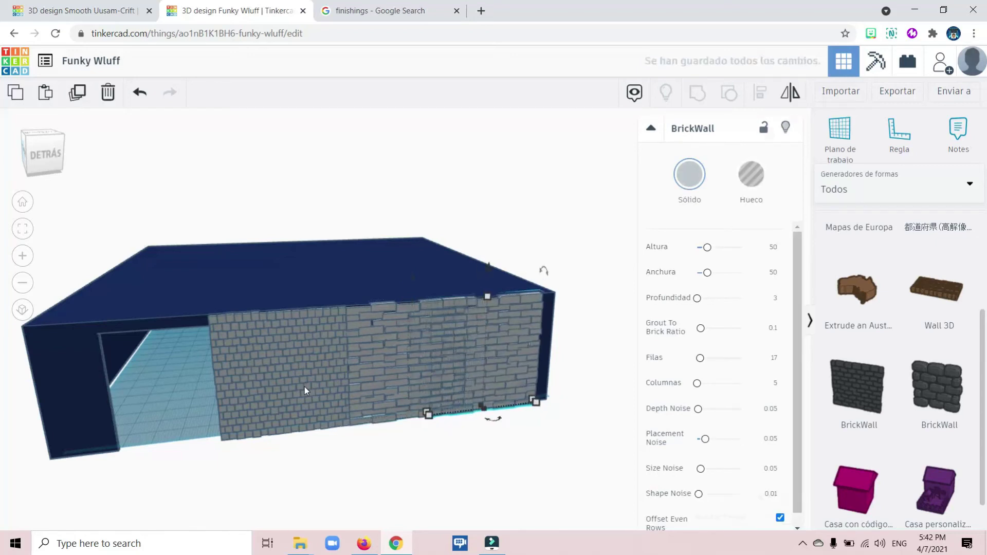
{"action": "key", "text": "Right"}
{"action": "key", "text": "Right"}
{"action": "key", "text": "Right"}
{"action": "key", "text": "Right"}
{"action": "key", "text": "Right"}
{"action": "key", "text": "Right"}
{"action": "key", "text": "Right"}
{"action": "key", "text": "Right"}
{"action": "key", "text": "Right"}
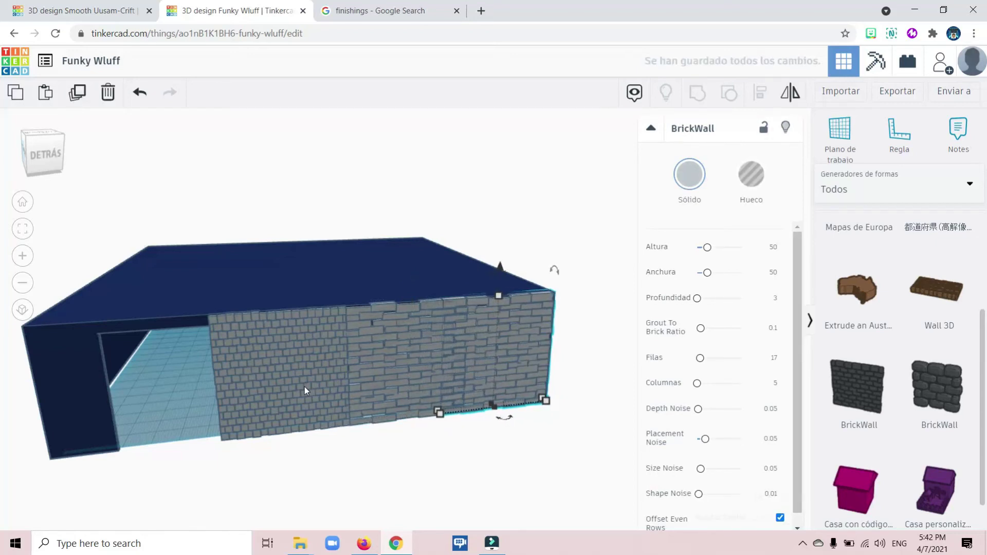
Make another copy of the brick panel and move it across the rear wall, past the doorway, to the opposite corner.
{"action": "key", "text": "Left"}
{"action": "key", "text": "Left"}
{"action": "key", "text": "Left"}
{"action": "key", "text": "Left"}
{"action": "key", "text": "Left"}
{"action": "key", "text": "Left"}
{"action": "key", "text": "Left"}
{"action": "key", "text": "Left"}
{"action": "key", "text": "Left"}
{"action": "key", "text": "Left"}
{"action": "key", "text": "Left"}
{"action": "key", "text": "Left"}
{"action": "key", "text": "Left"}
{"action": "key", "text": "Left"}
{"action": "key", "text": "Left"}
{"action": "key", "text": "Left"}
{"action": "key", "text": "Left"}
{"action": "key", "text": "Left"}
{"action": "key", "text": "Left"}
{"action": "key", "text": "Left"}
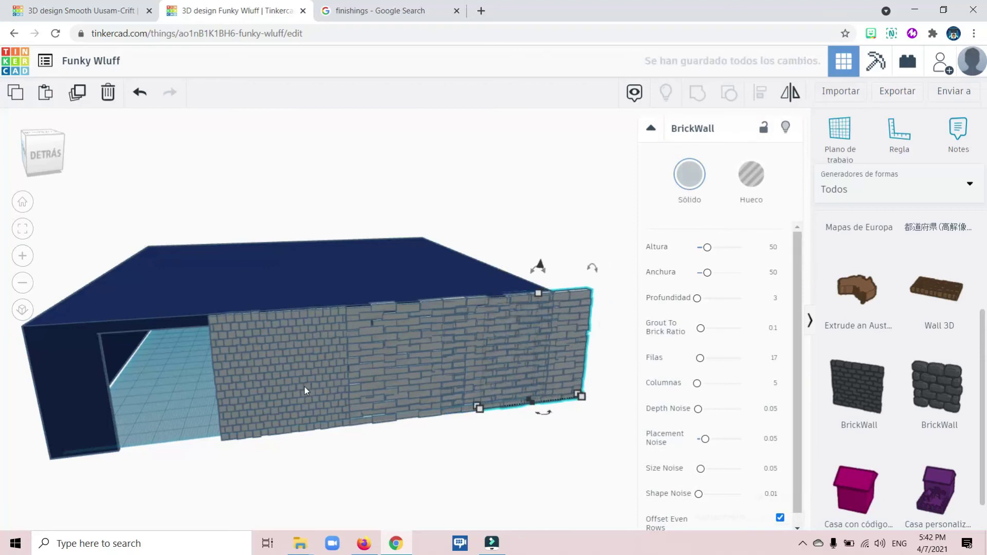
{"action": "key", "text": "Left"}
{"action": "key", "text": "Left"}
{"action": "key", "text": "Left"}
{"action": "key", "text": "Left"}
{"action": "key", "text": "Left"}
{"action": "key", "text": "Left"}
{"action": "key", "text": "Left"}
{"action": "key", "text": "Left"}
{"action": "key", "text": "Left"}
{"action": "key", "text": "Left"}
{"action": "key", "text": "Left"}
{"action": "key", "text": "Left"}
{"action": "key", "text": "Left"}
{"action": "key", "text": "Left"}
{"action": "key", "text": "Left"}
{"action": "key", "text": "Left"}
{"action": "key", "text": "Left"}
{"action": "key", "text": "Left"}
{"action": "key", "text": "Left"}
{"action": "key", "text": "Left"}
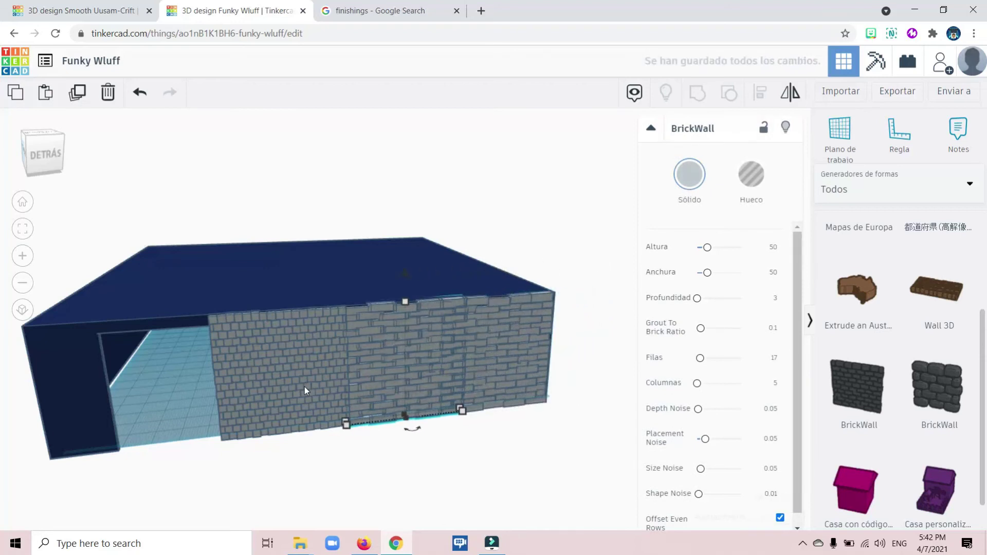
{"action": "key", "text": "Left"}
{"action": "key", "text": "Left"}
{"action": "key", "text": "Left"}
{"action": "key", "text": "Left"}
{"action": "key", "text": "Left"}
{"action": "key", "text": "Left"}
{"action": "key", "text": "Left"}
{"action": "key", "text": "Left"}
{"action": "key", "text": "Left"}
{"action": "key", "text": "Left"}
{"action": "key", "text": "Left"}
{"action": "key", "text": "Left"}
{"action": "key", "text": "Left"}
{"action": "key", "text": "Left"}
{"action": "key", "text": "Left"}
{"action": "key", "text": "Left"}
{"action": "key", "text": "Left"}
{"action": "key", "text": "Left"}
{"action": "key", "text": "Left"}
{"action": "key", "text": "Left"}
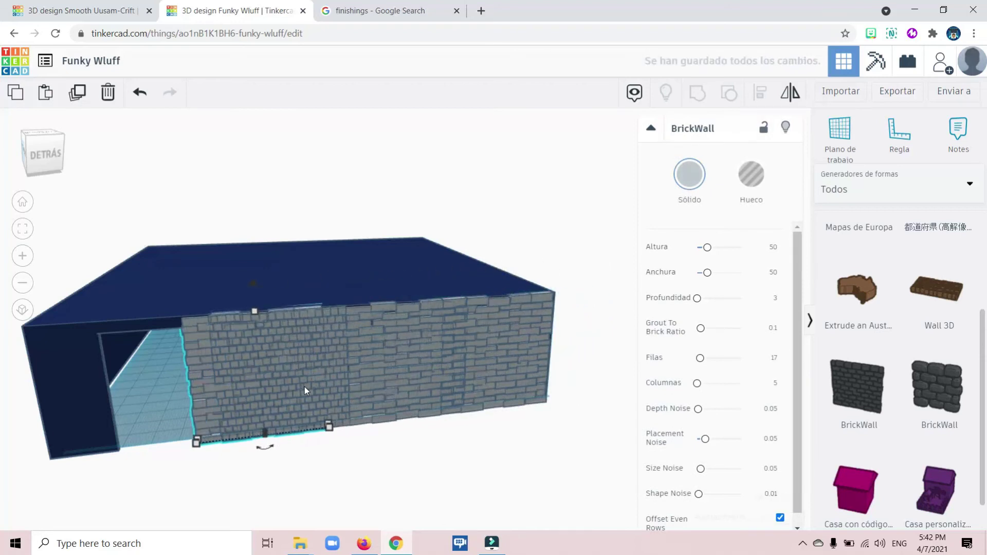
{"action": "key", "text": "Left"}
{"action": "key", "text": "Left"}
{"action": "key", "text": "Left"}
{"action": "key", "text": "Left"}
{"action": "key", "text": "Left"}
{"action": "key", "text": "Left"}
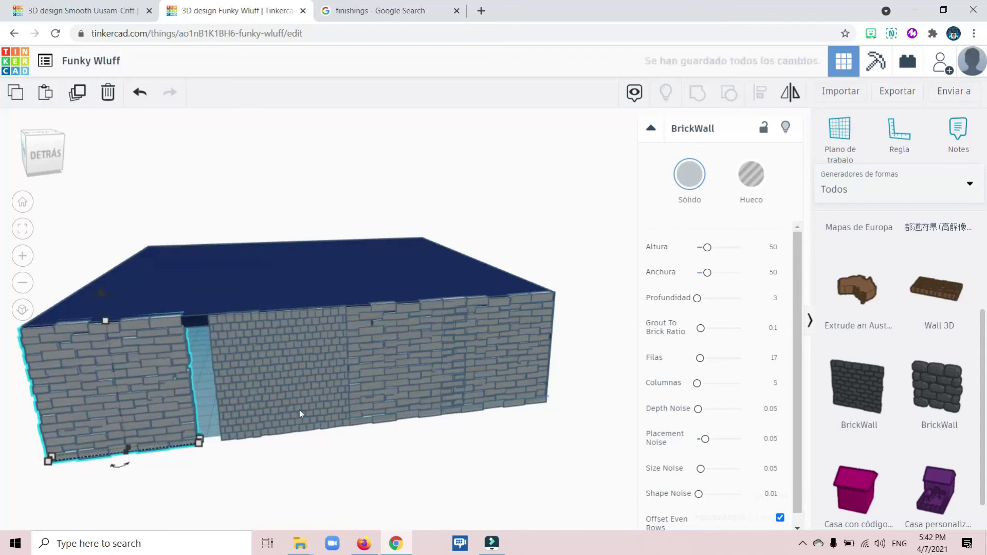
Narrow the brick panel covering the doorway to the width of the wall strip between the corner and the opening, leaving nothing selected.
{"action": "left_click_drag", "start_coordinate": [199, 441], "coordinate": [120, 459]}
{"action": "left_click_drag", "start_coordinate": [46, 158], "coordinate": [128, 154]}
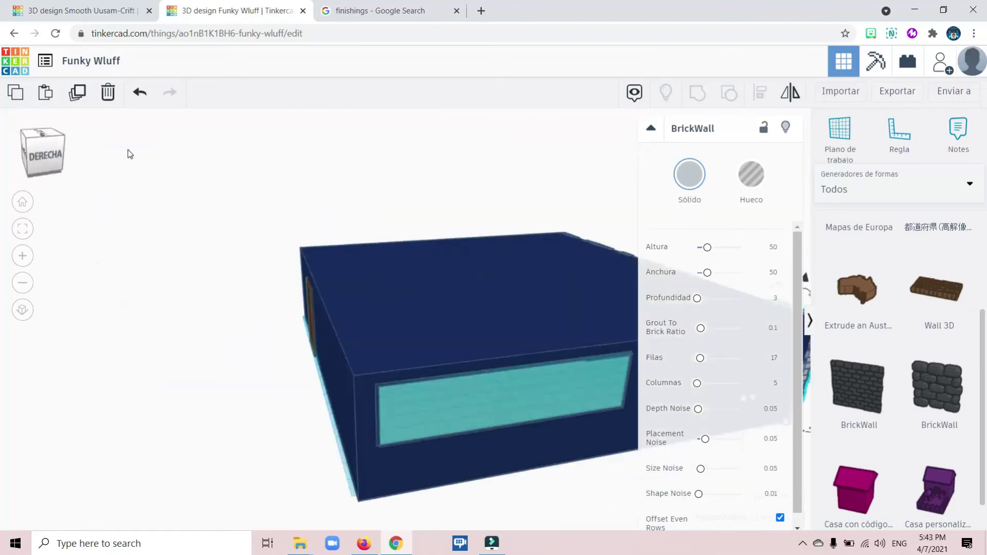
{"action": "left_click", "coordinate": [126, 150]}
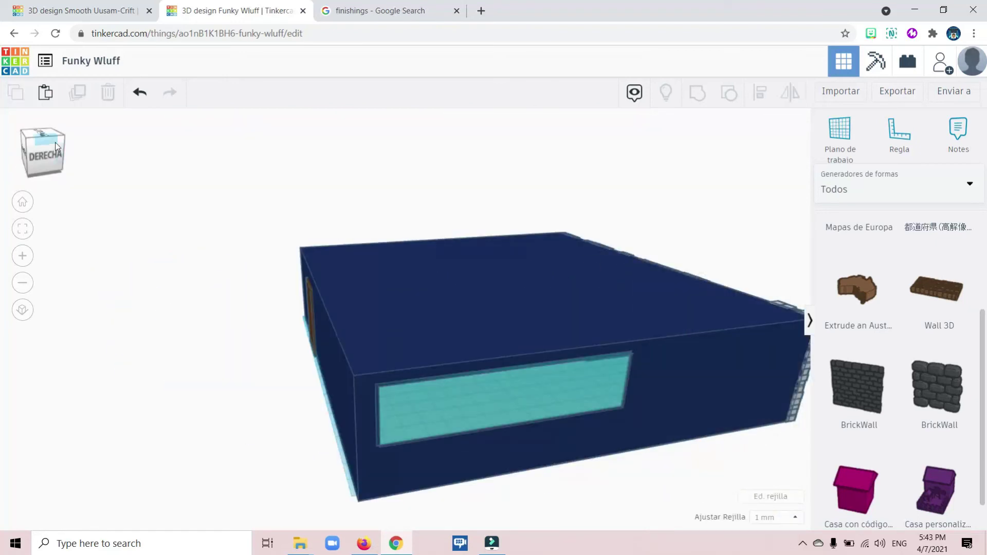